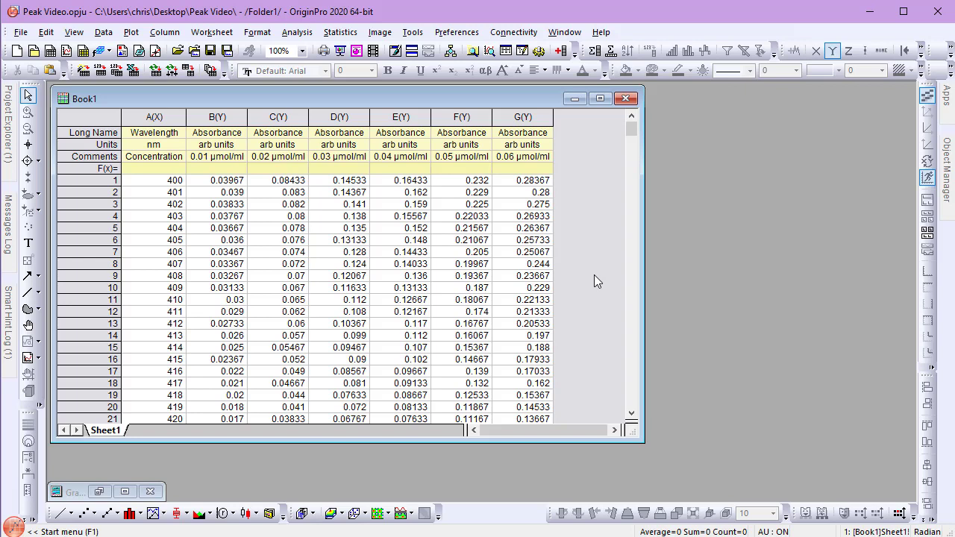
Restore Graph1, showing absorbance spectra for six concentrations from 0.01 to 0.06 µmol/ml.
left_click(100, 491)
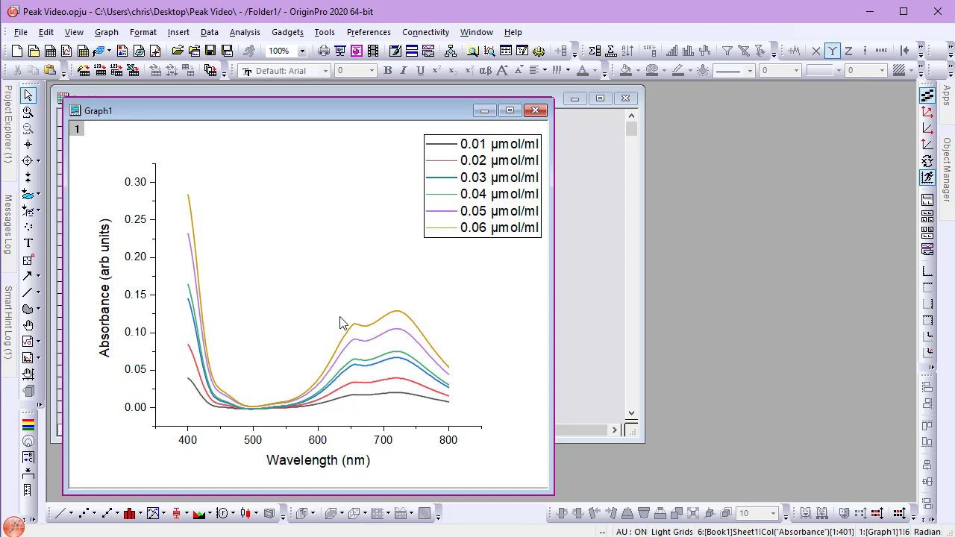
Open the Peak Analyzer dialog on the 0.06 µmol/ml curve, placed and widened beside the preview.
left_click(355, 330)
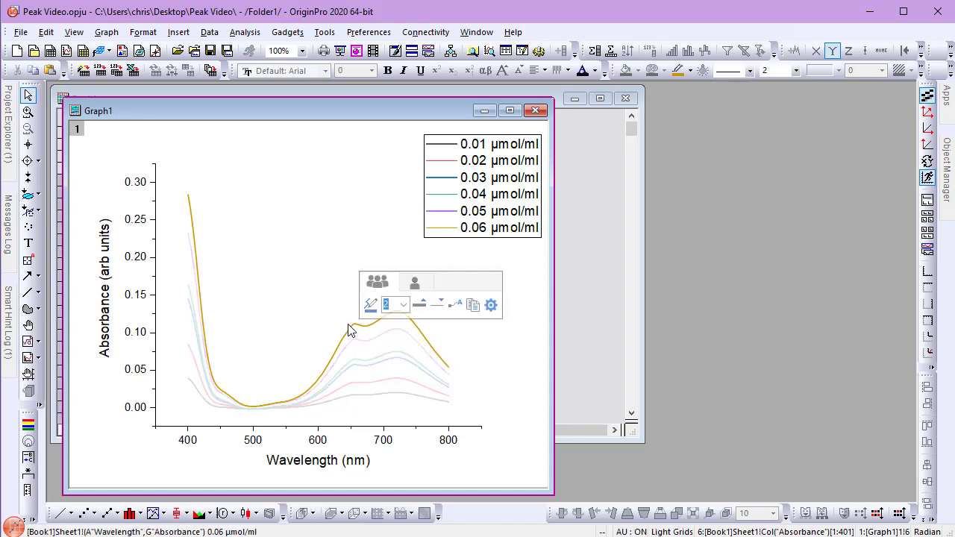
left_click(253, 32)
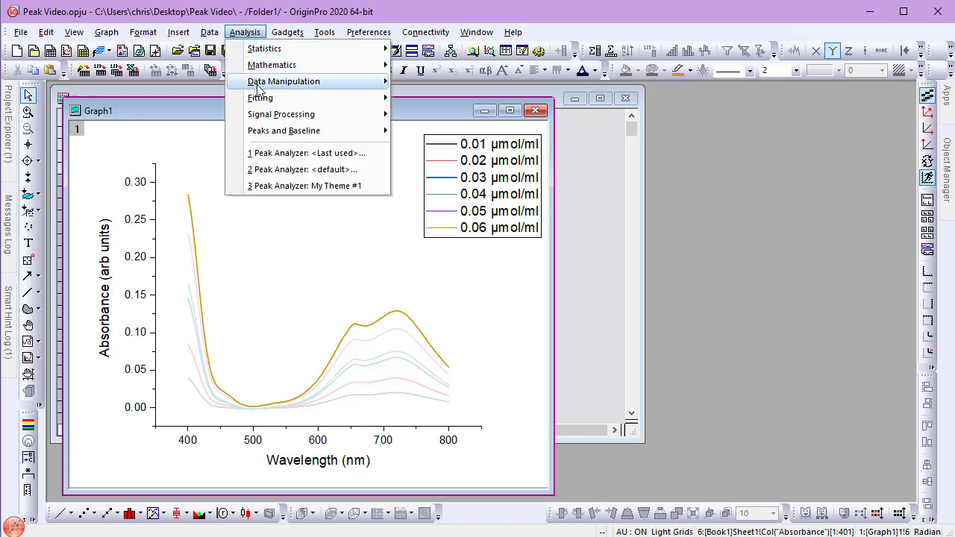
mouse_move(265, 132)
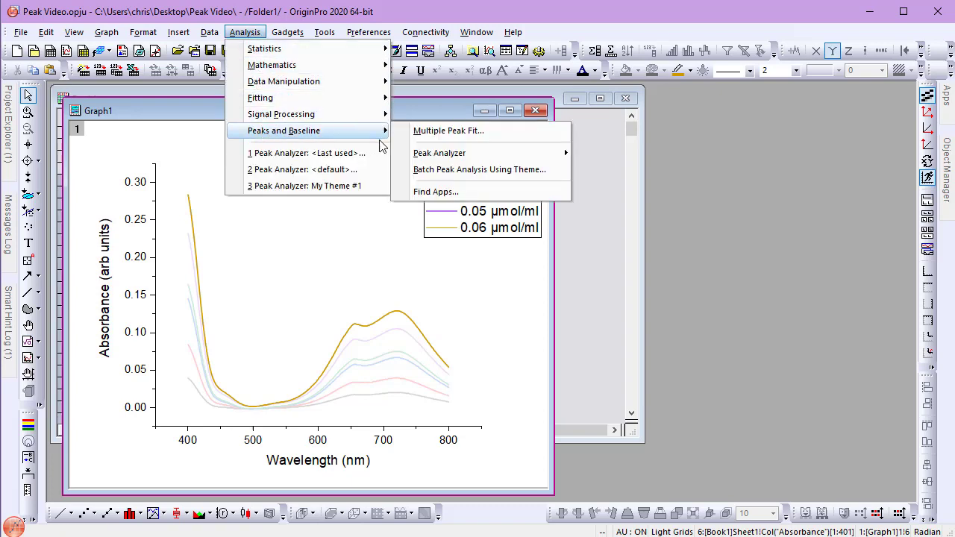
mouse_move(435, 156)
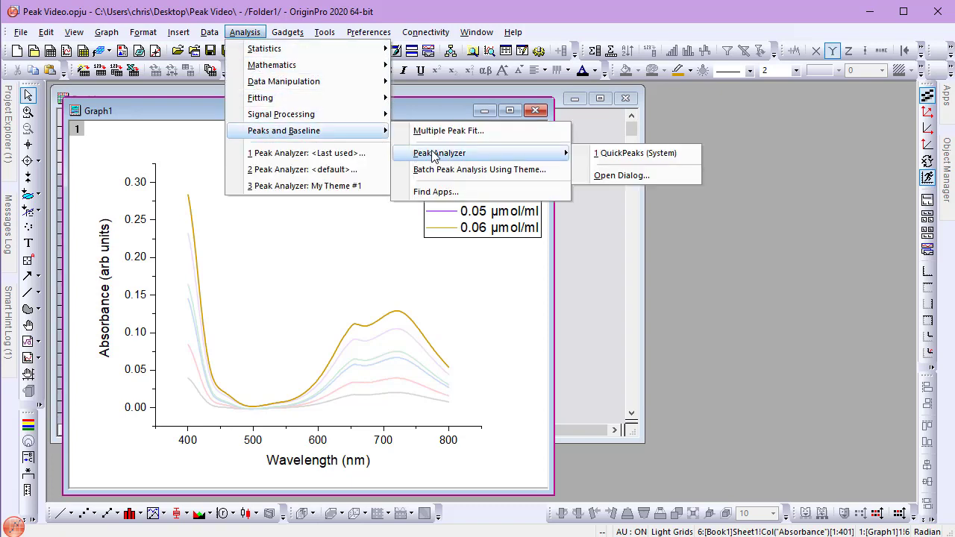
left_click(599, 176)
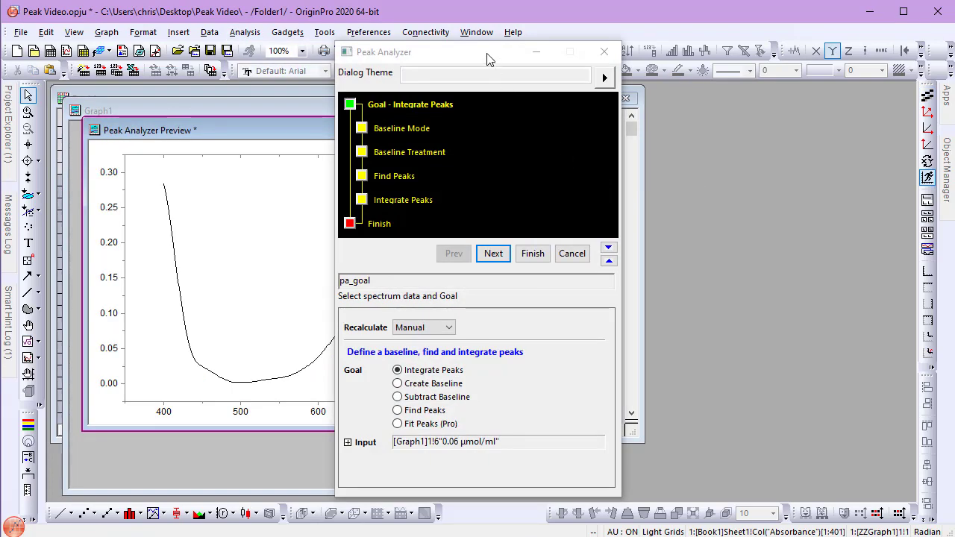
left_click_drag(490, 53, 702, 43)
left_click_drag(832, 196, 915, 201)
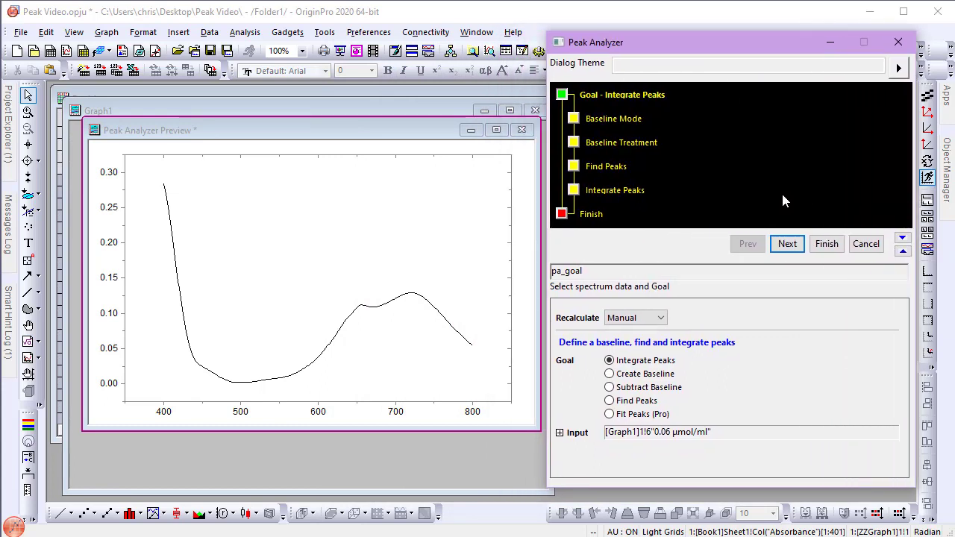
Set Recalculate to Auto and the analysis goal to Fit Peaks (Pro).
left_click(661, 320)
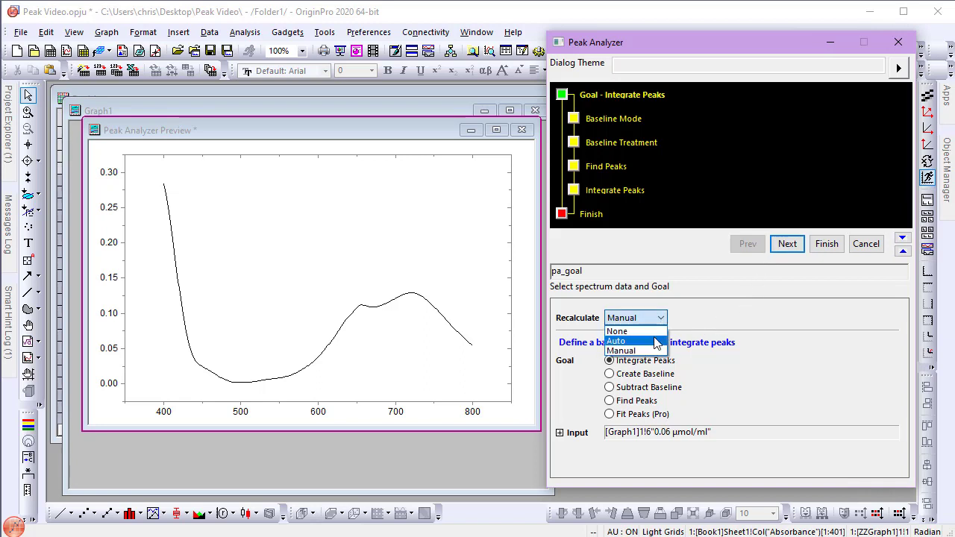
left_click(617, 341)
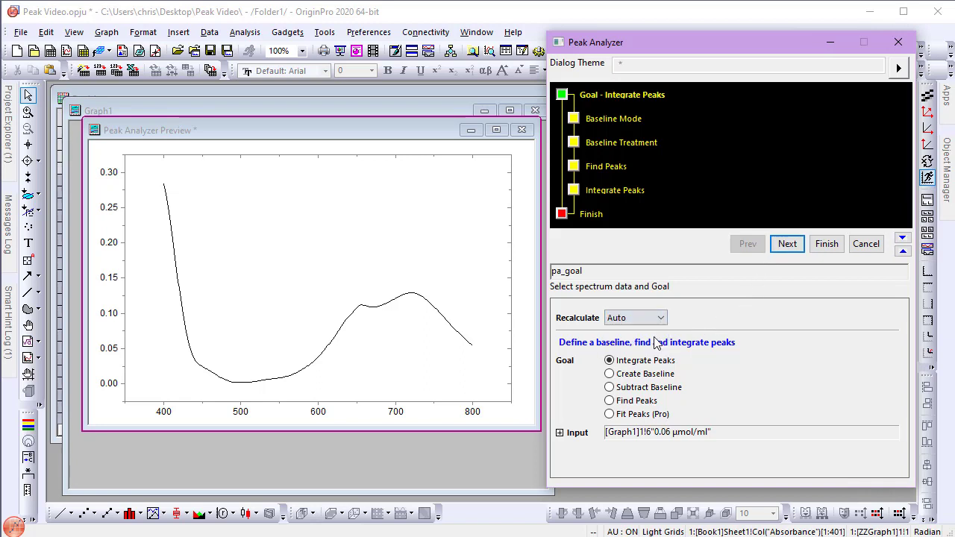
left_click(609, 414)
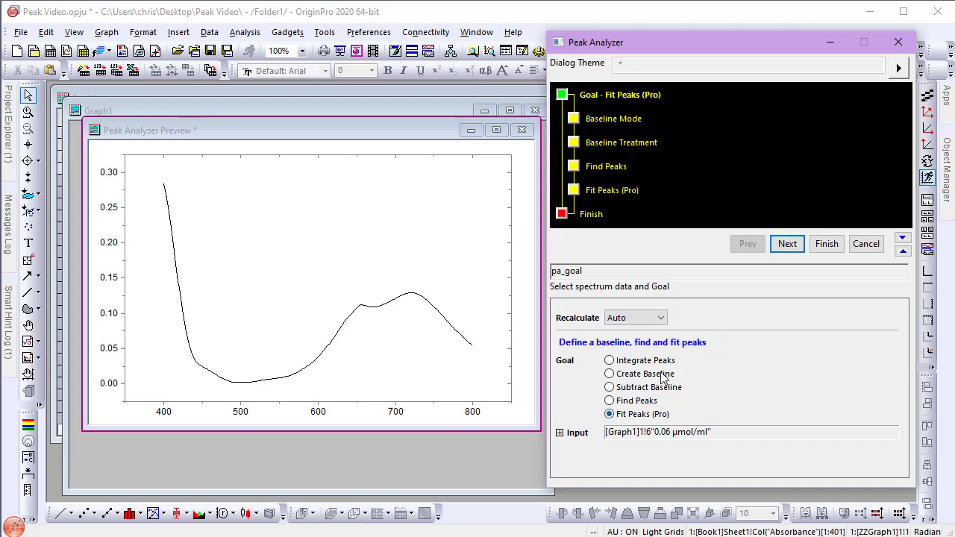
Switch the baseline mode to User Defined, with Enable Auto Find off and anchor points cleared.
left_click(781, 245)
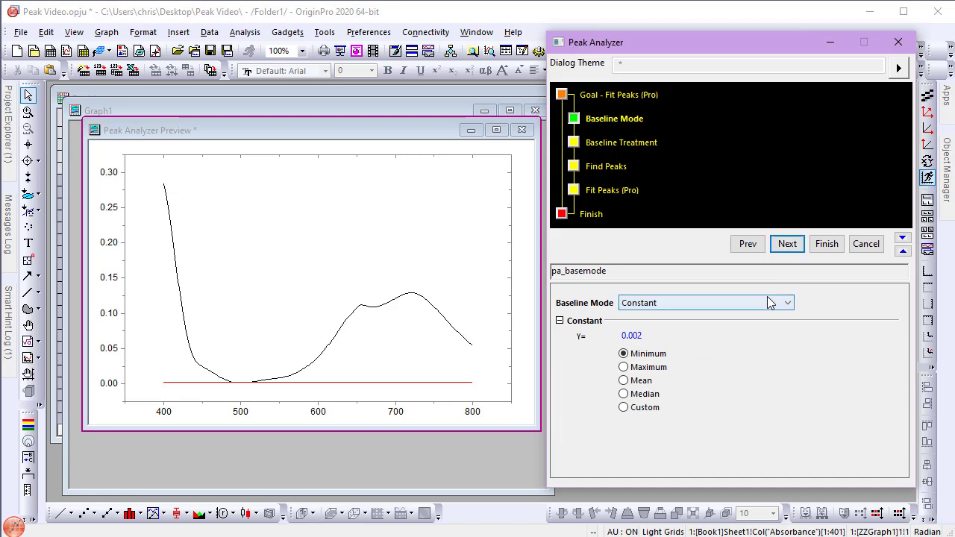
left_click(770, 302)
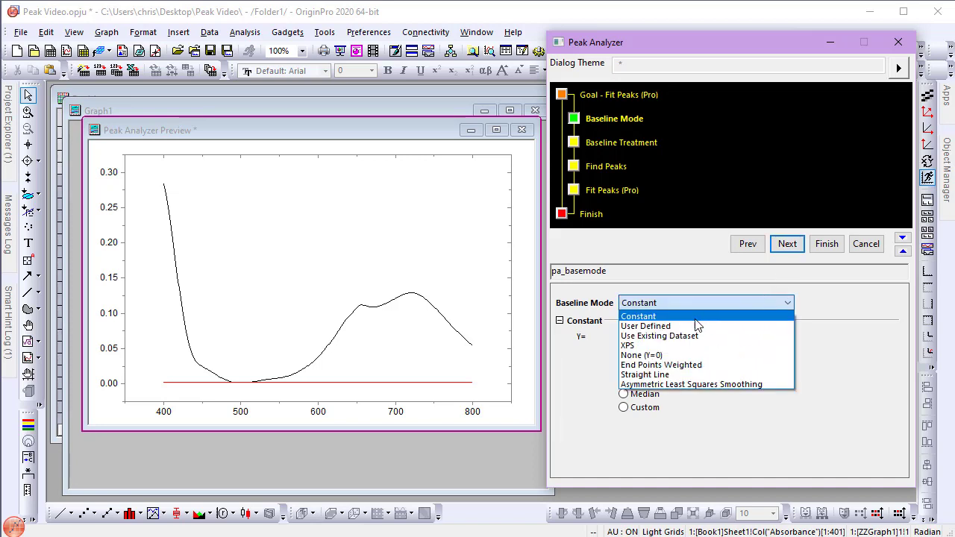
left_click(670, 327)
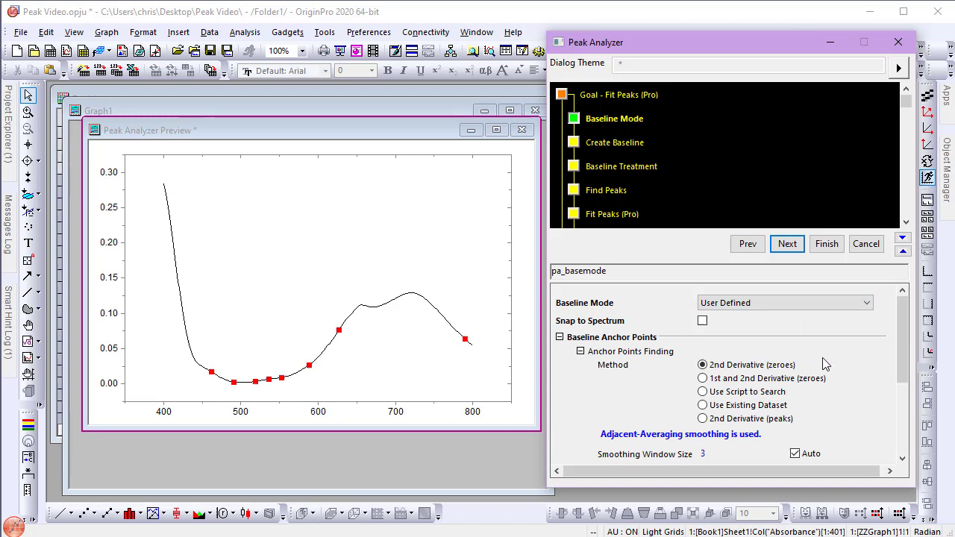
left_click_drag(903, 358, 902, 447)
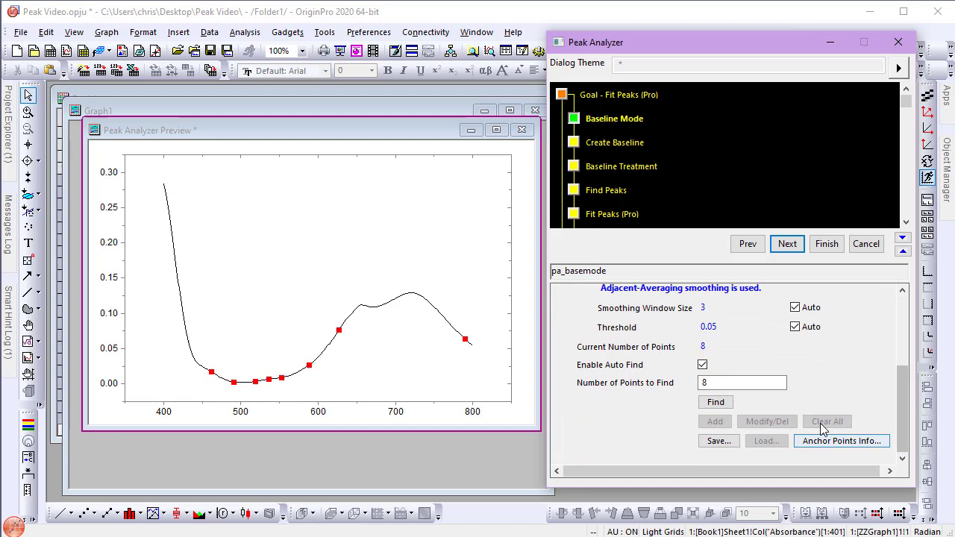
left_click(703, 366)
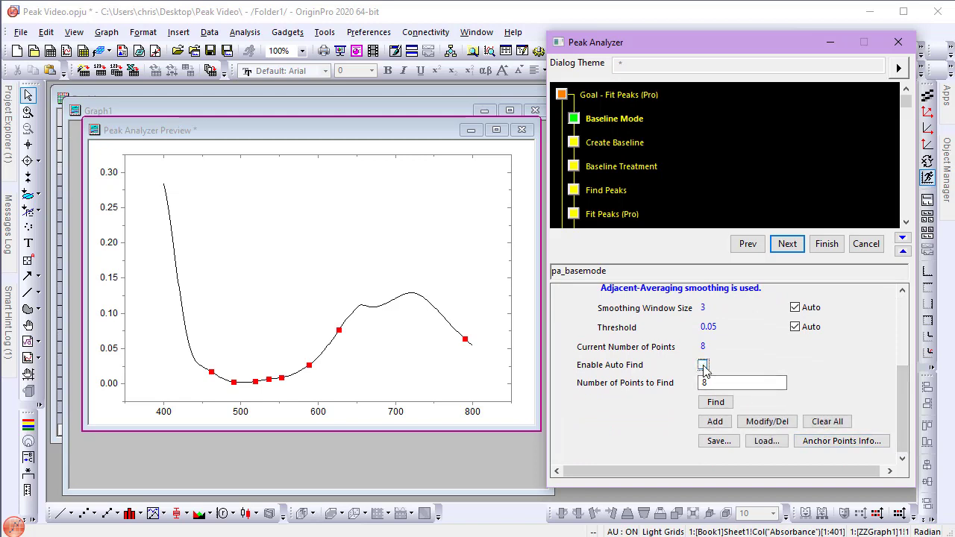
left_click(818, 425)
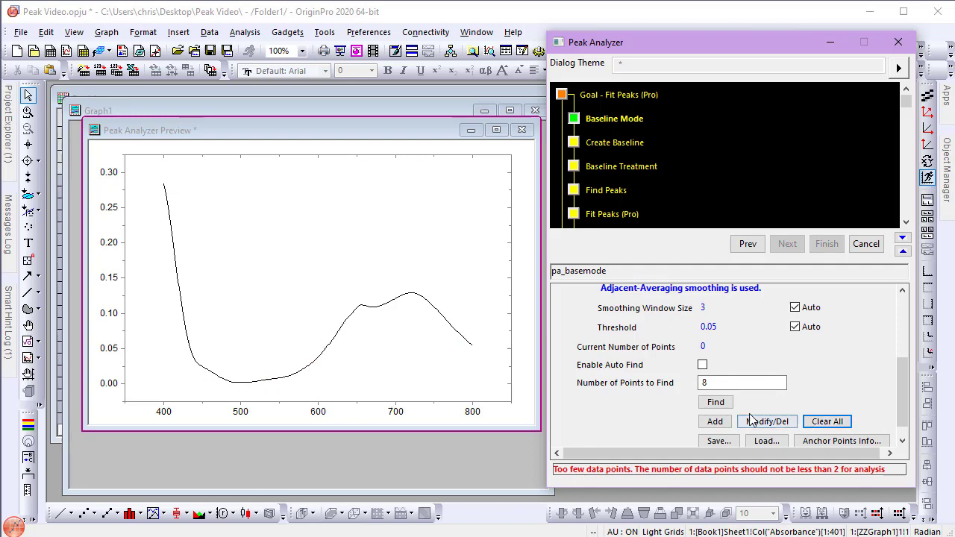
Place seven baseline anchor points along the spectrum, from 400 nm to 800 nm.
left_click(714, 421)
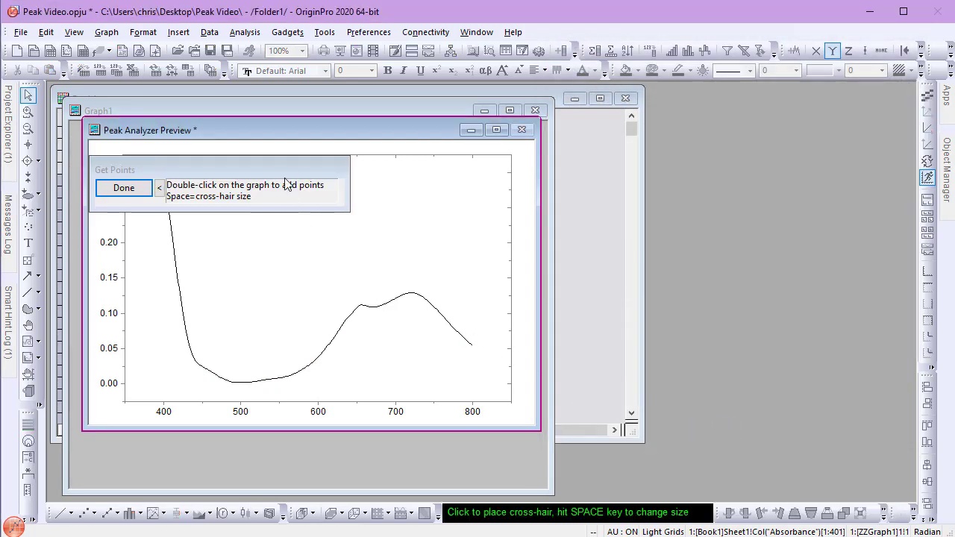
left_click_drag(285, 173, 394, 179)
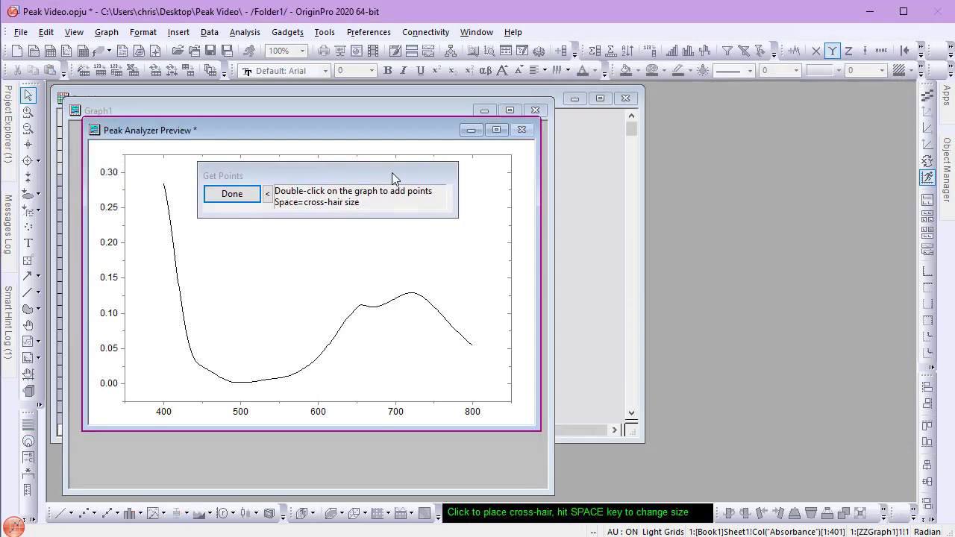
double_click(165, 185)
double_click(172, 253)
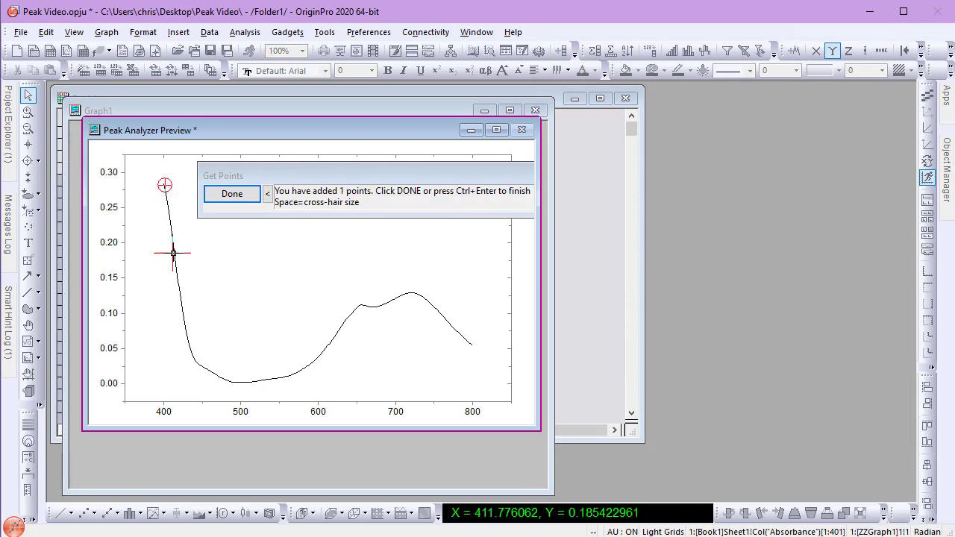
double_click(185, 319)
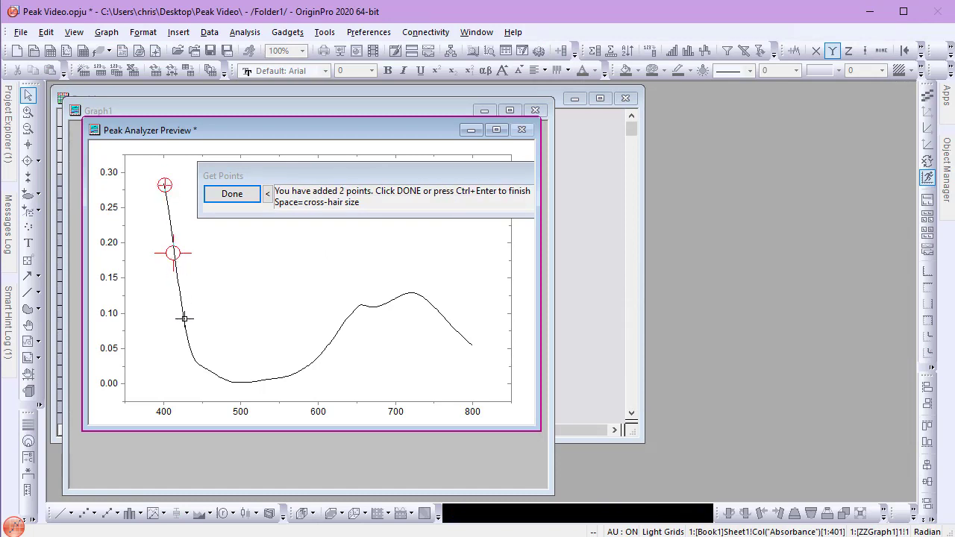
double_click(199, 366)
double_click(232, 380)
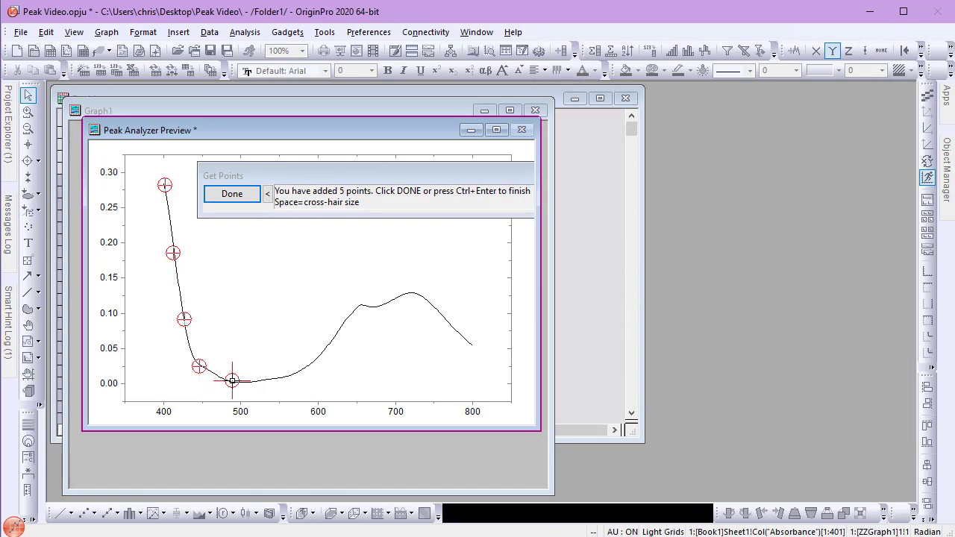
double_click(275, 380)
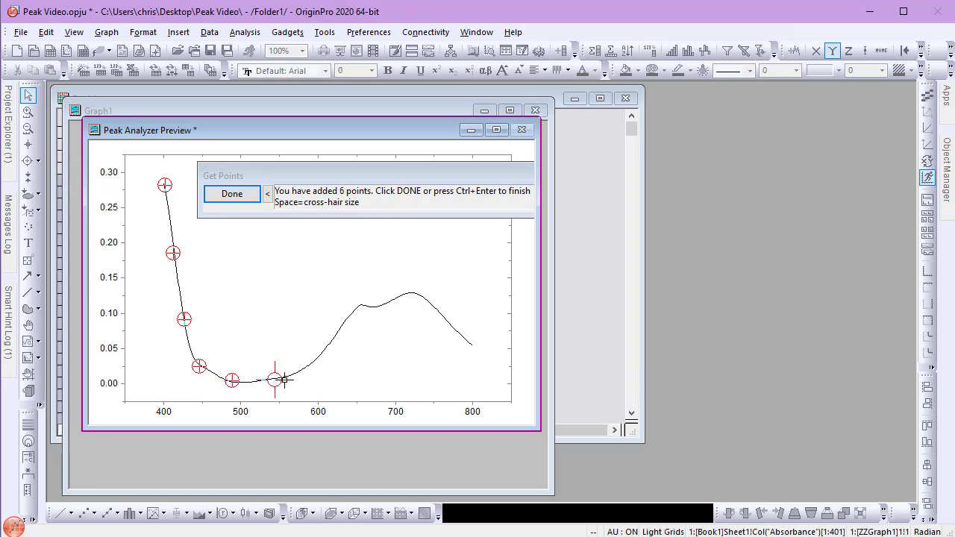
double_click(471, 347)
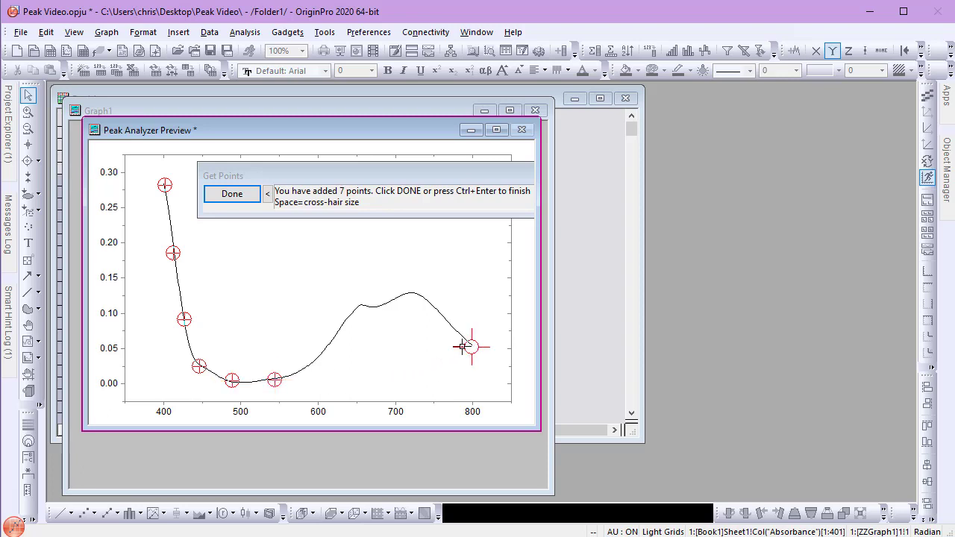
left_click(246, 196)
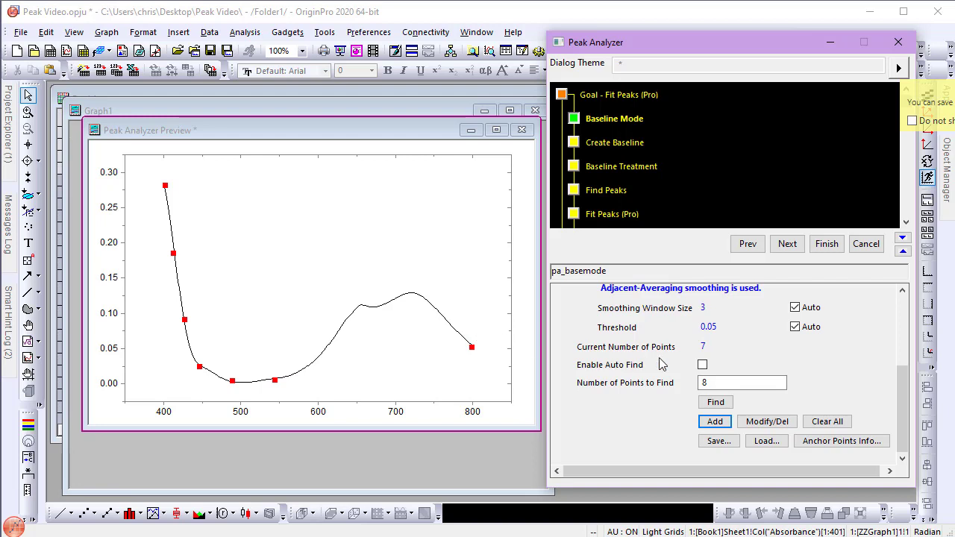
Snap the anchors to the spectrum, create the baseline, and enable Auto Rescale after subtraction.
left_click_drag(908, 417, 909, 334)
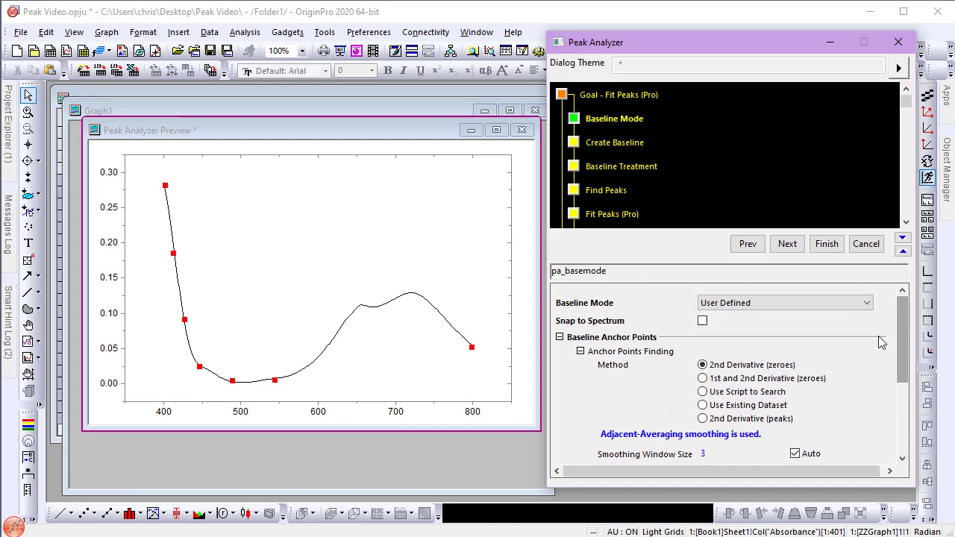
left_click(702, 320)
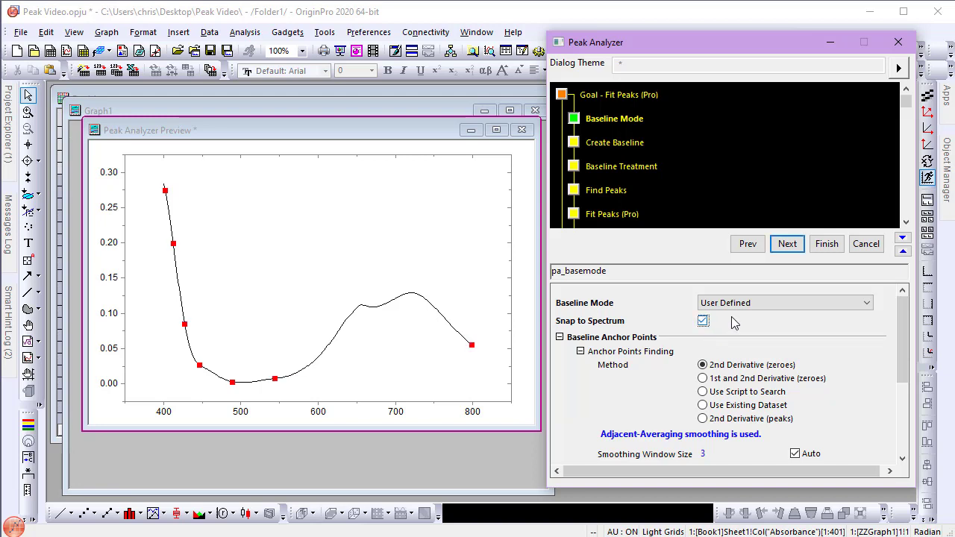
left_click(785, 249)
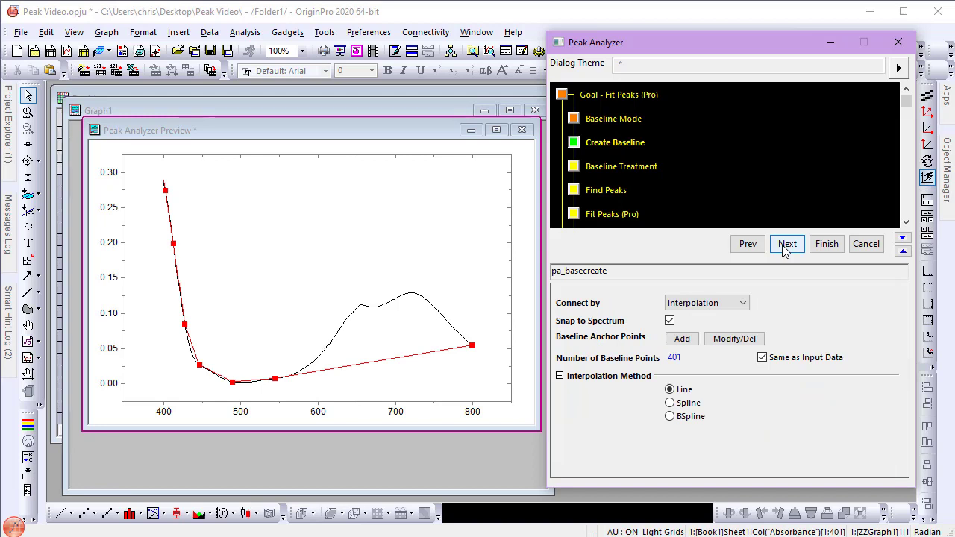
left_click(784, 249)
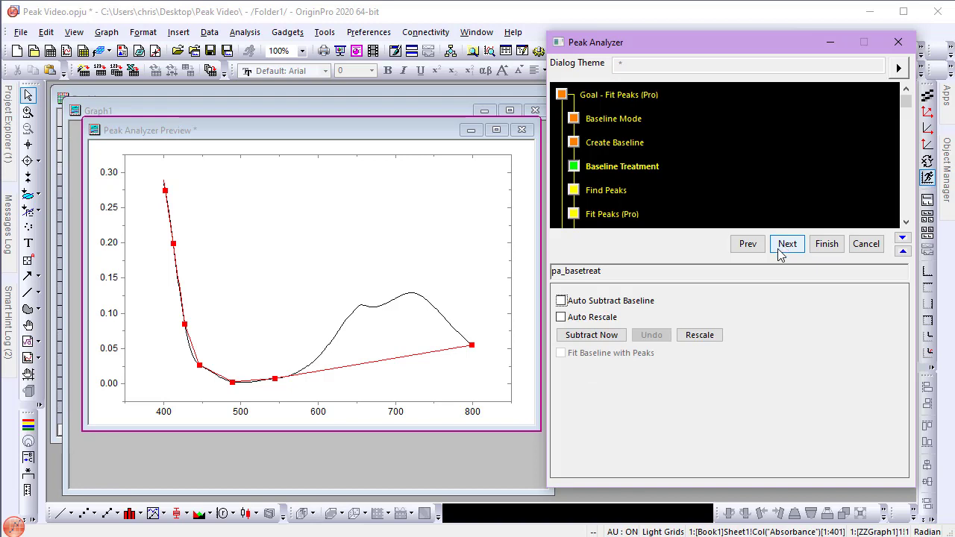
left_click(561, 321)
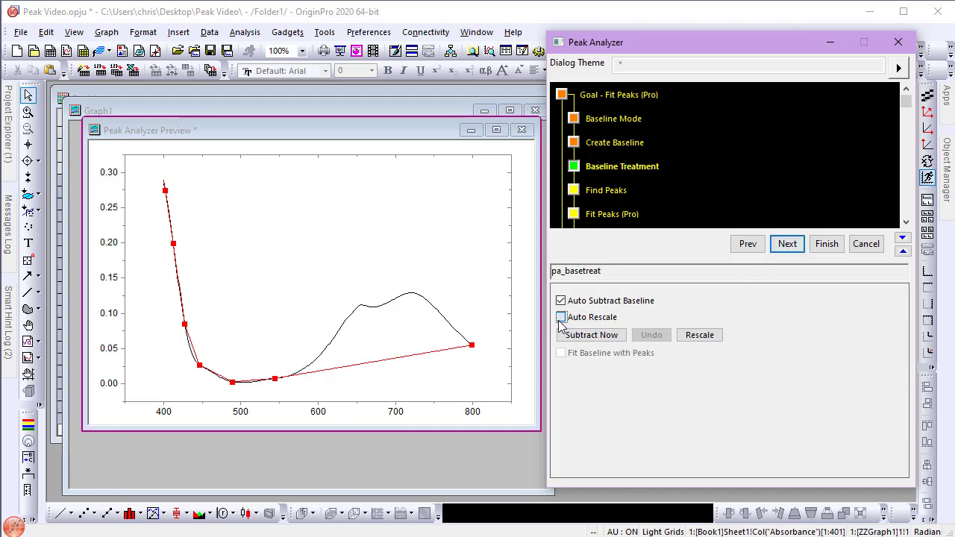
Turn off automatic peak finding and mark four peaks near 615, 657, 695 and 717 nm.
left_click(785, 247)
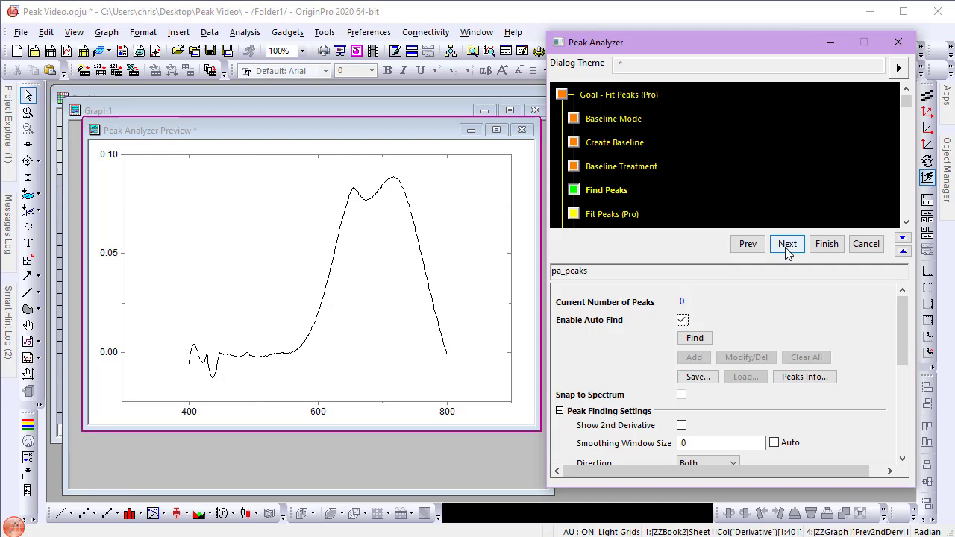
left_click(681, 320)
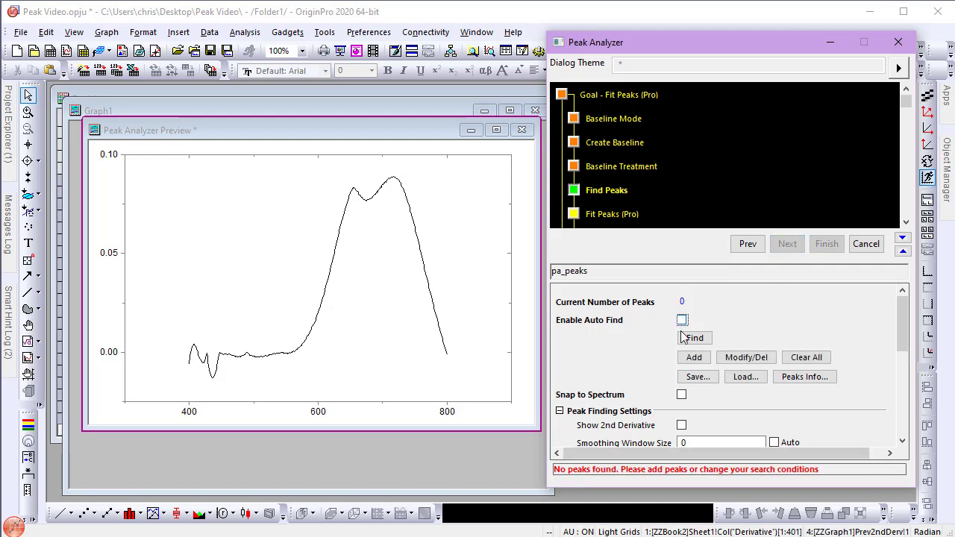
left_click(693, 358)
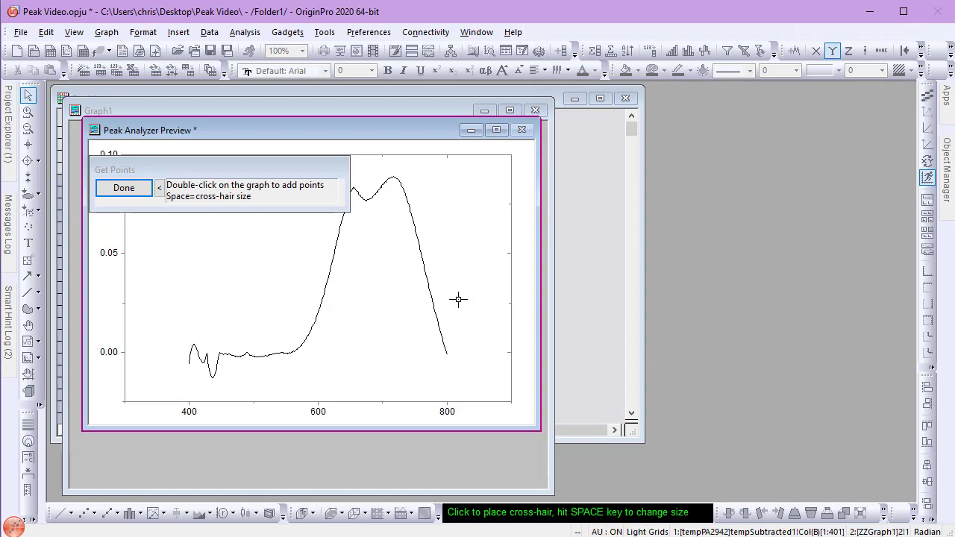
left_click_drag(306, 165, 416, 354)
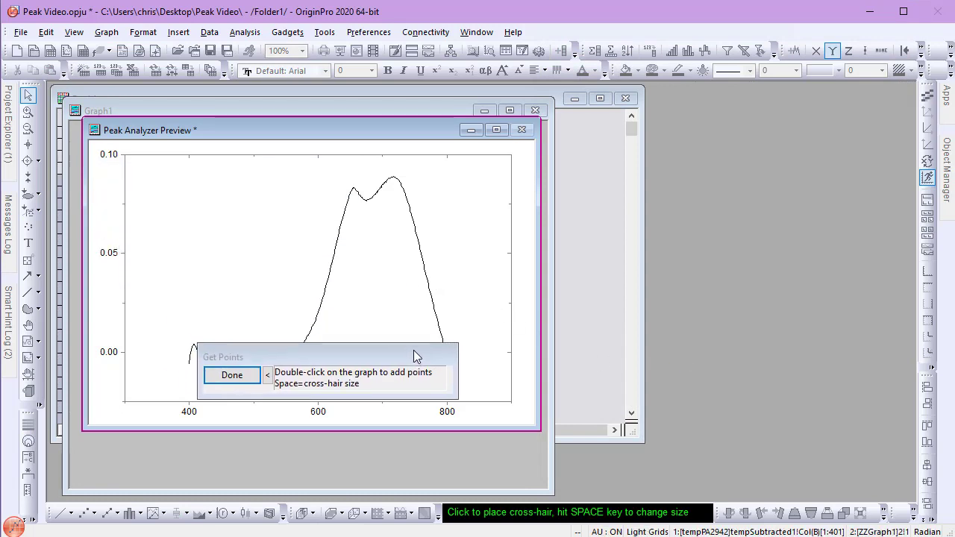
double_click(328, 281)
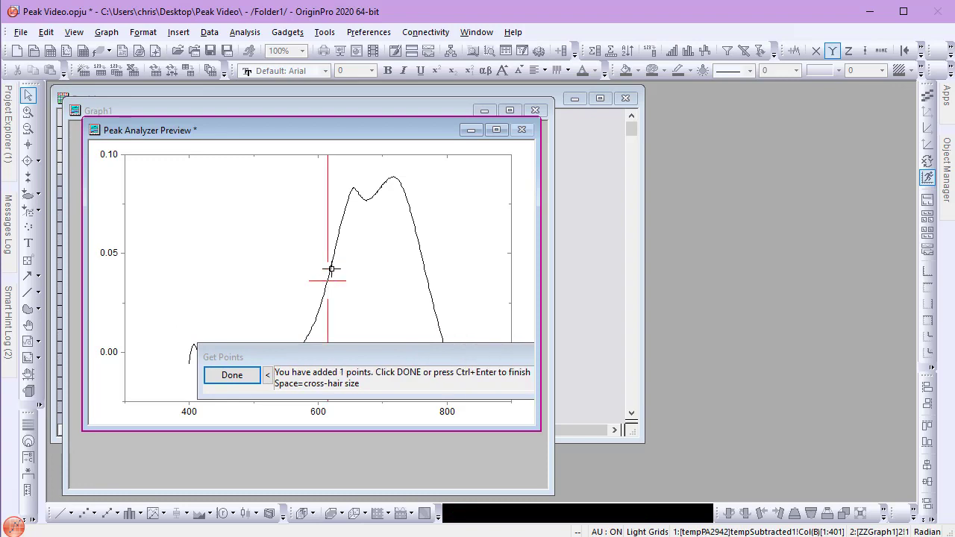
double_click(354, 187)
double_click(378, 189)
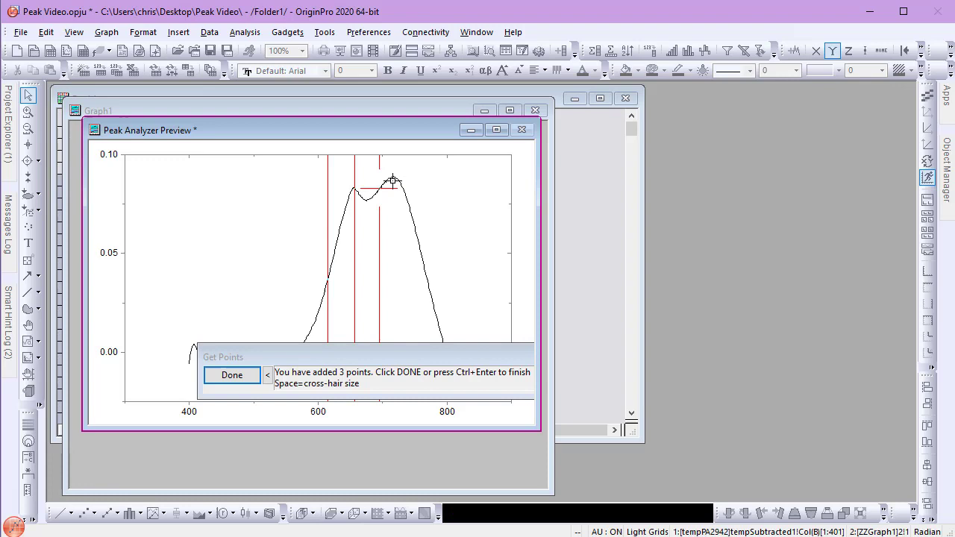
double_click(393, 177)
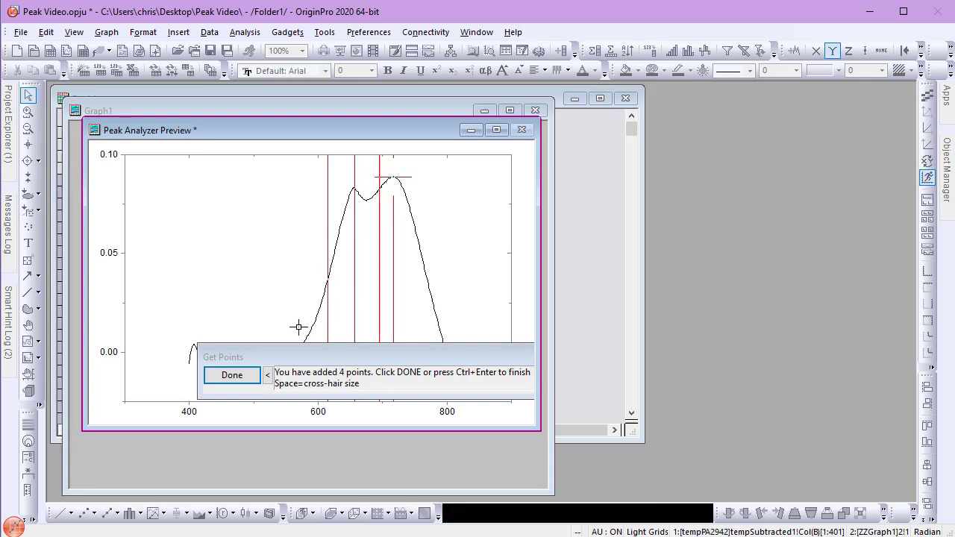
left_click(232, 375)
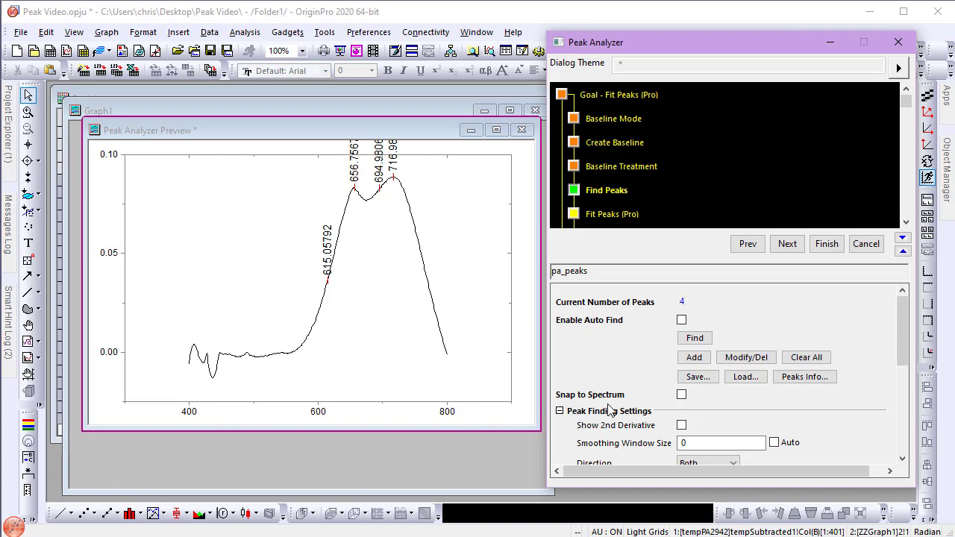
Snap the marked peaks to the spectrum and set peak Direction to Positive.
left_click(681, 396)
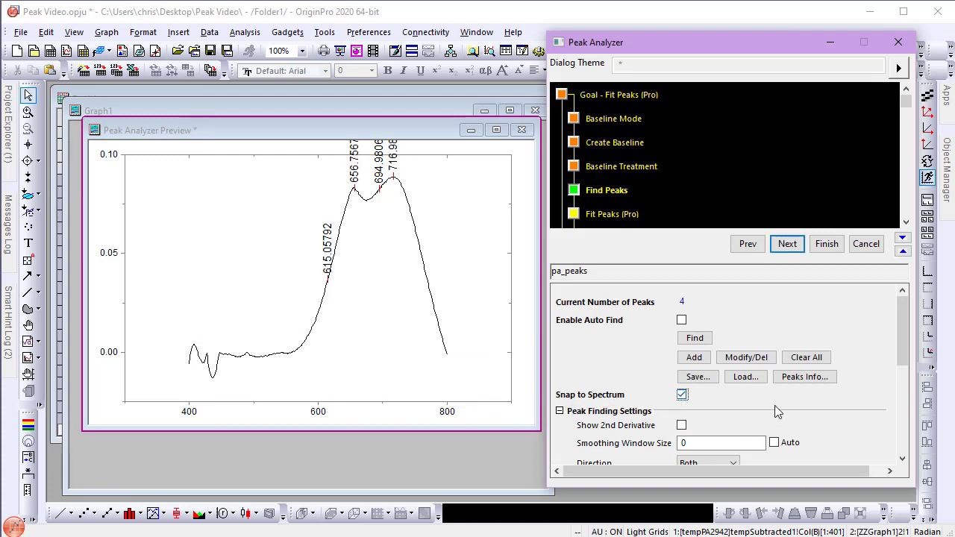
left_click_drag(902, 349, 907, 406)
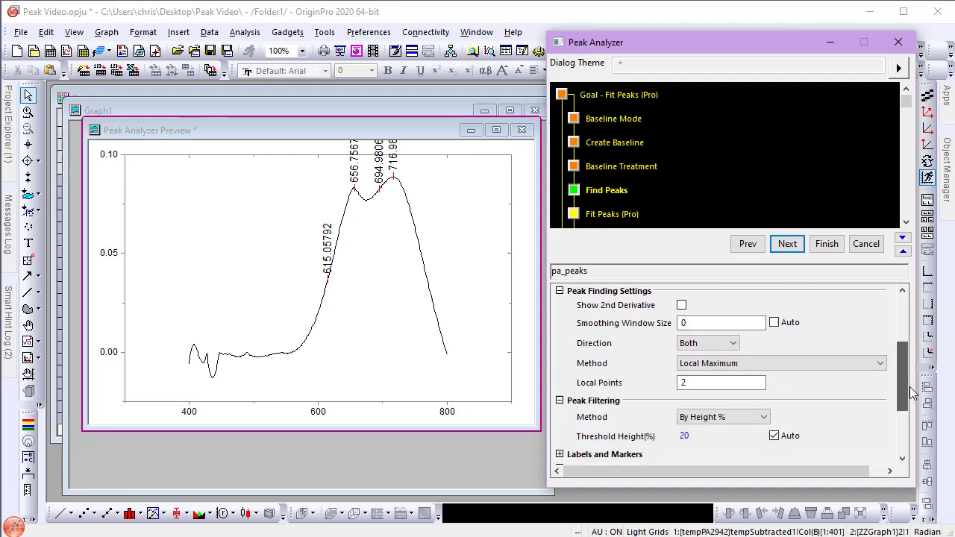
left_click(733, 344)
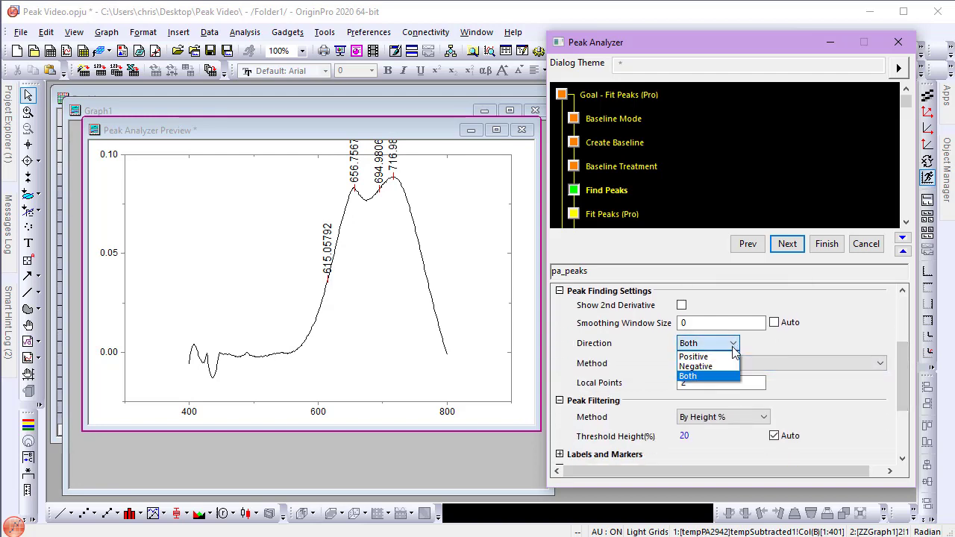
left_click(731, 355)
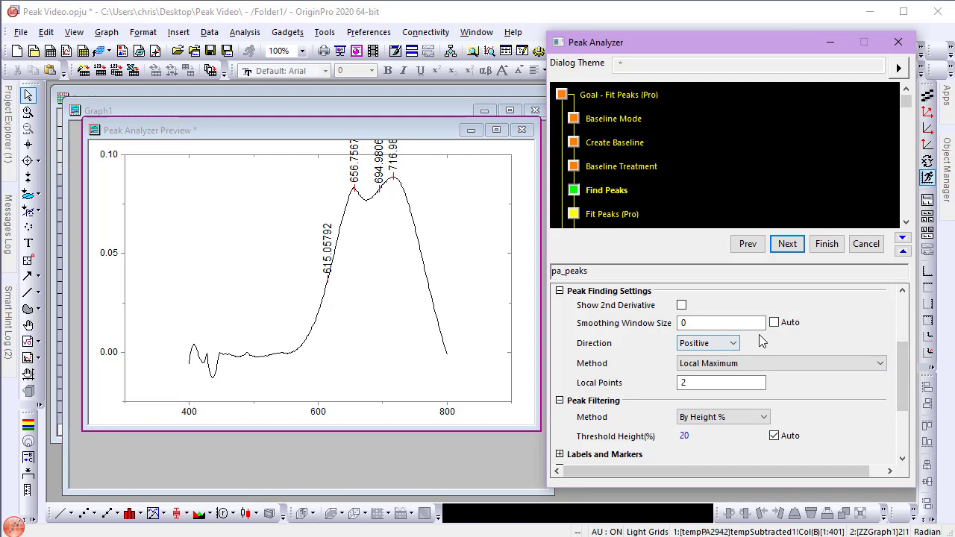
Go to the Fit Peaks (Pro) step and open Peak Fit Parameters, resized to show all rows.
left_click(788, 245)
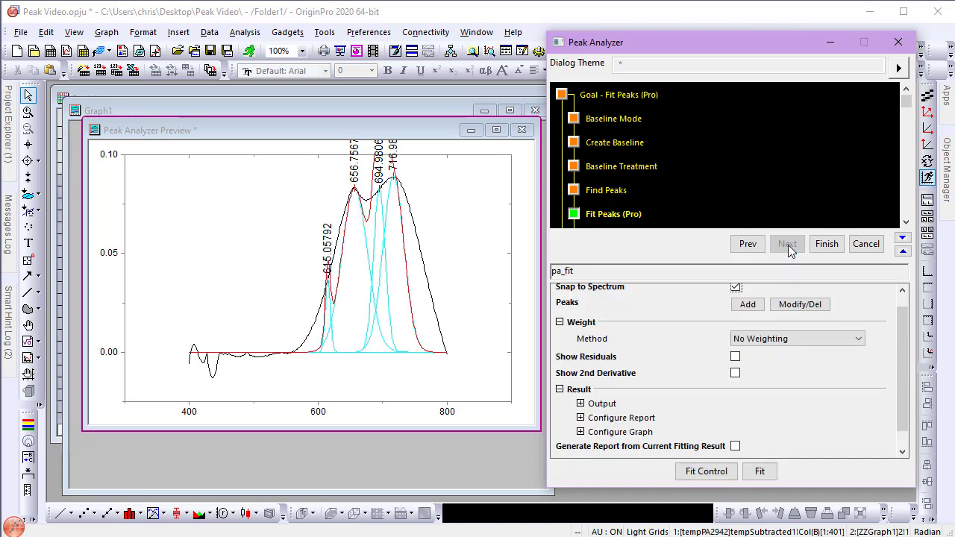
left_click(709, 472)
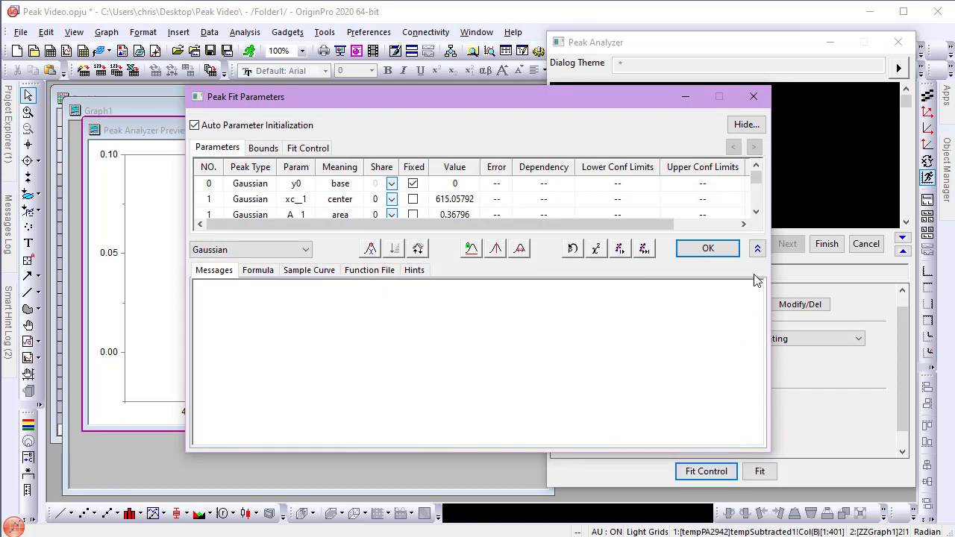
left_click(757, 248)
left_click_drag(574, 97, 545, 14)
left_click_drag(511, 179, 542, 362)
left_click(725, 346)
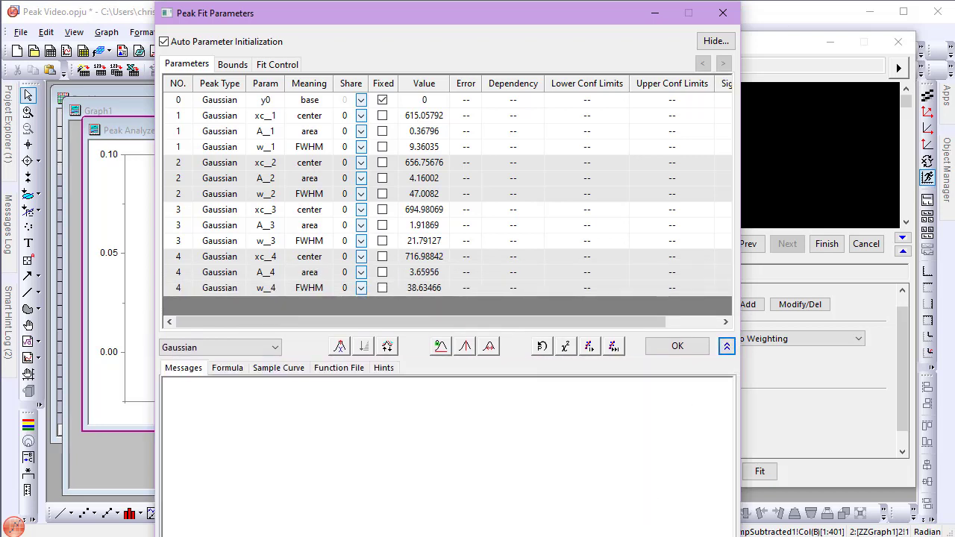
left_click_drag(619, 535, 621, 528)
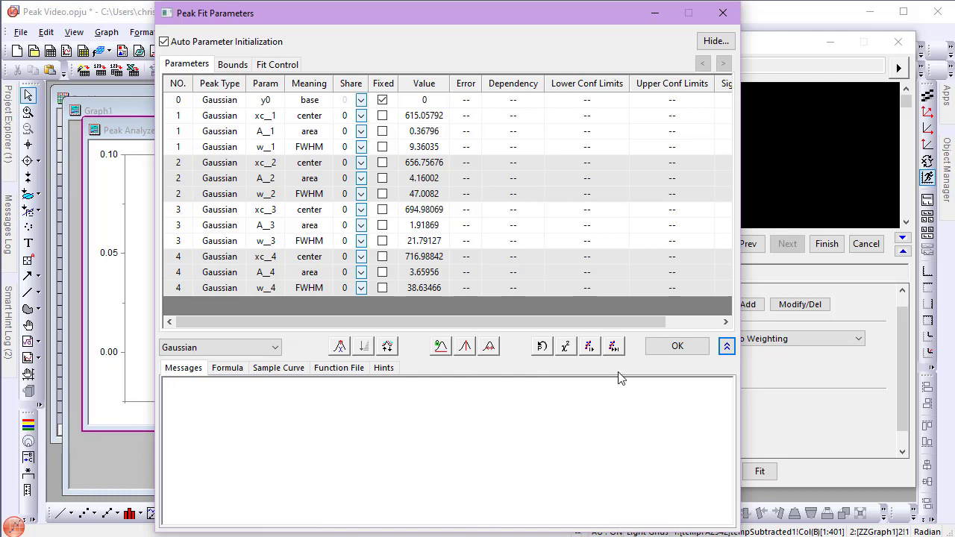
Run a trial fit to convergence, reinitialize the four Gaussian parameters, and view their bounds.
left_click(613, 346)
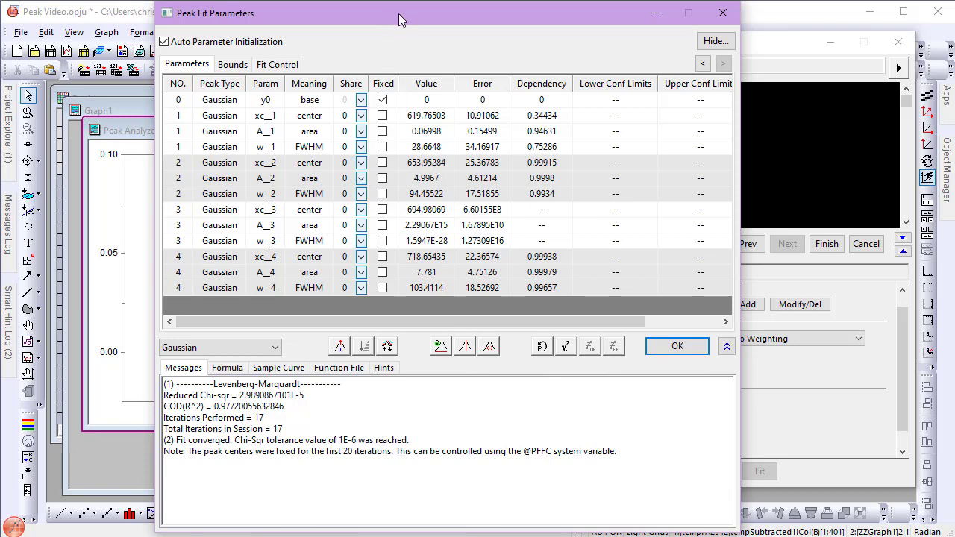
left_click_drag(389, 17, 714, 41)
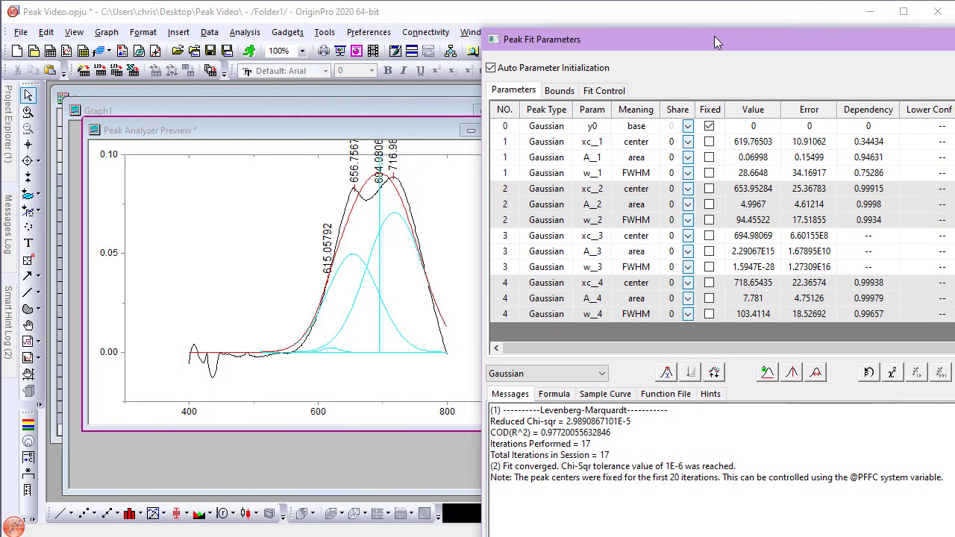
left_click(653, 42)
left_click_drag(652, 39, 425, 9)
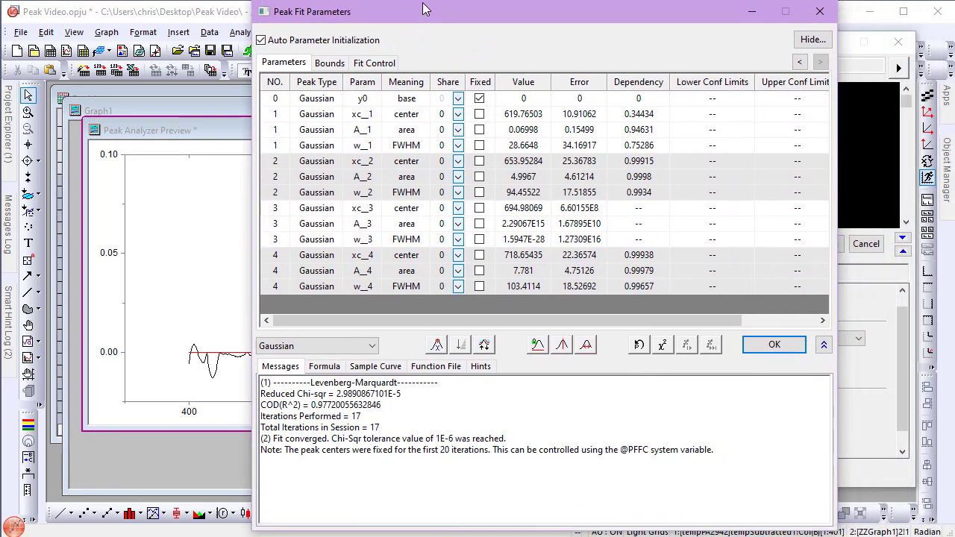
left_click(638, 345)
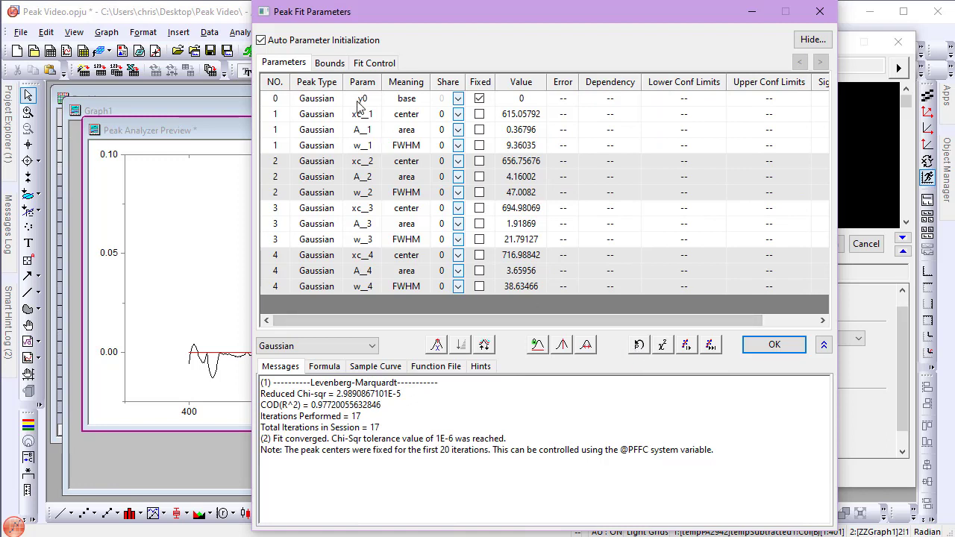
left_click(330, 63)
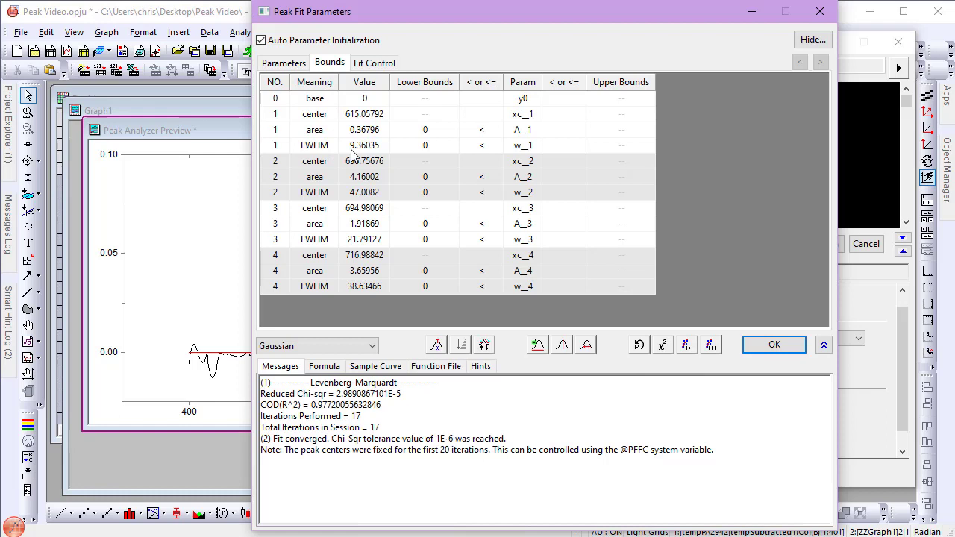
Bound peak 1's FWHM between 20 and 100 and apply the same bounds to all w parameters.
left_click(438, 146)
left_click(439, 146)
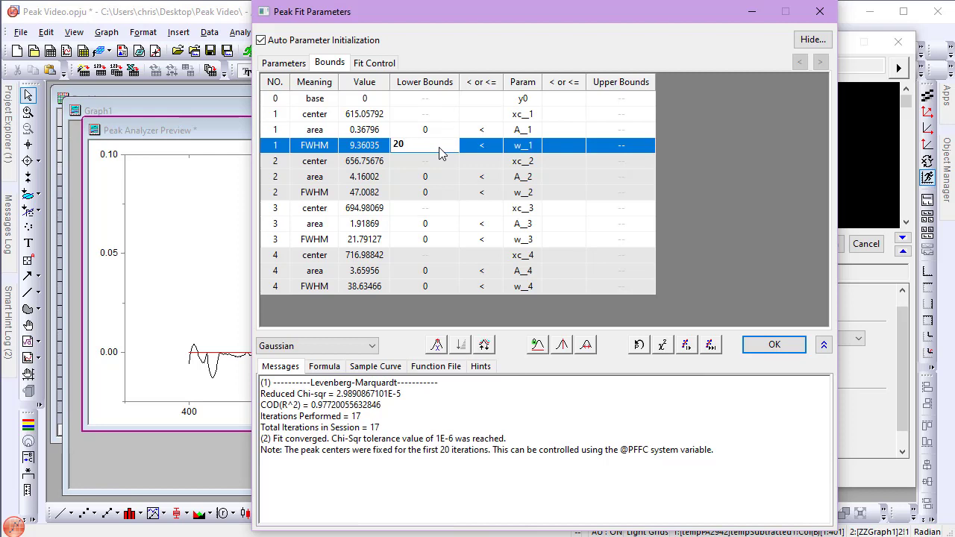
key("Return")
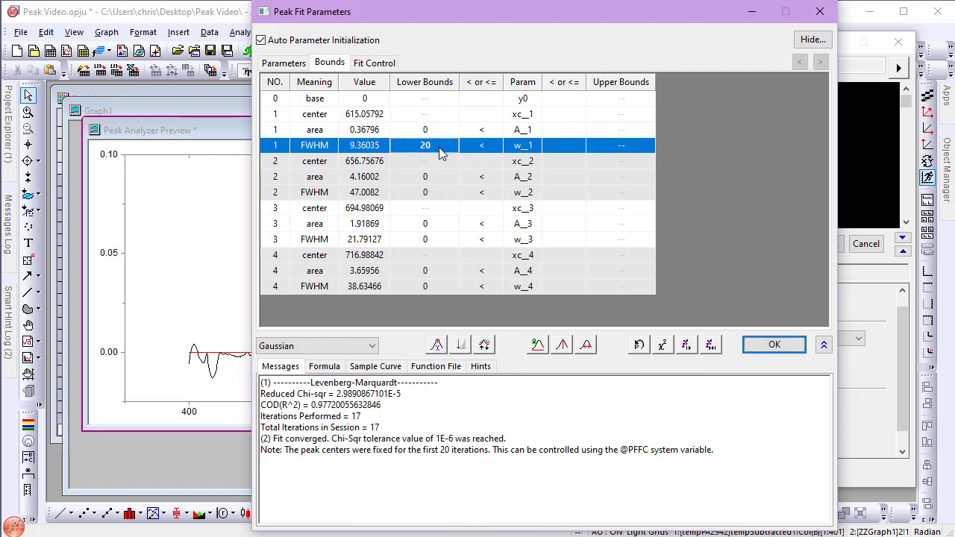
left_click(554, 150)
left_click(558, 148)
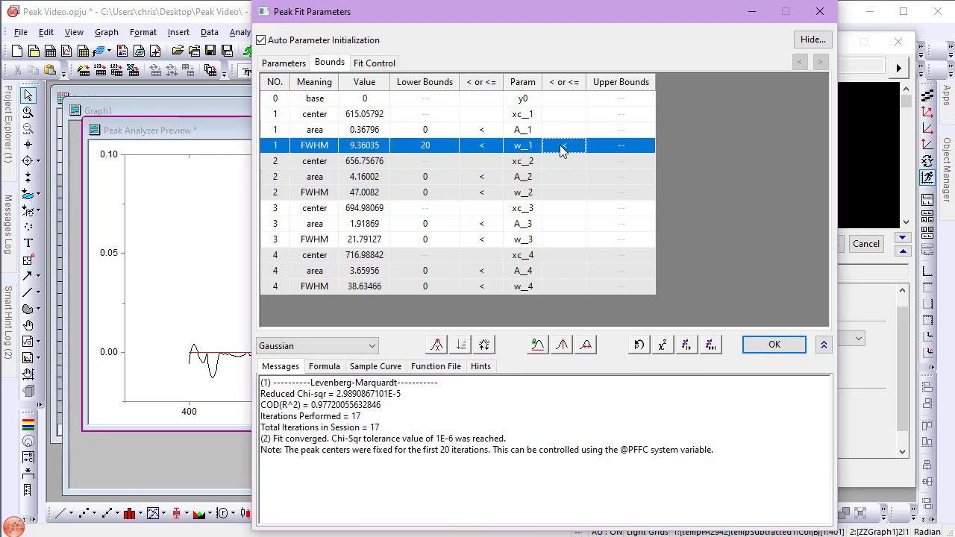
left_click(602, 148)
type("1")
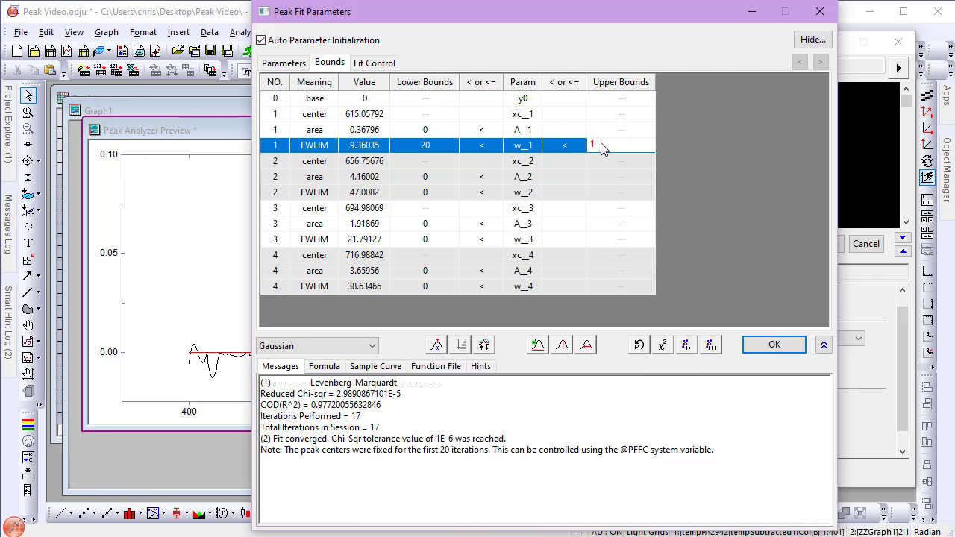
type("00")
key("Return")
right_click(613, 149)
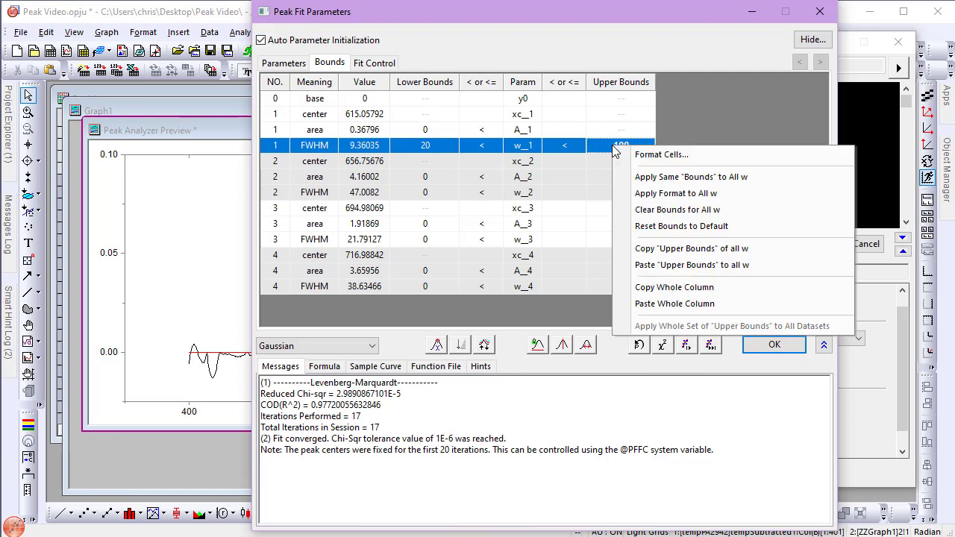
left_click(618, 177)
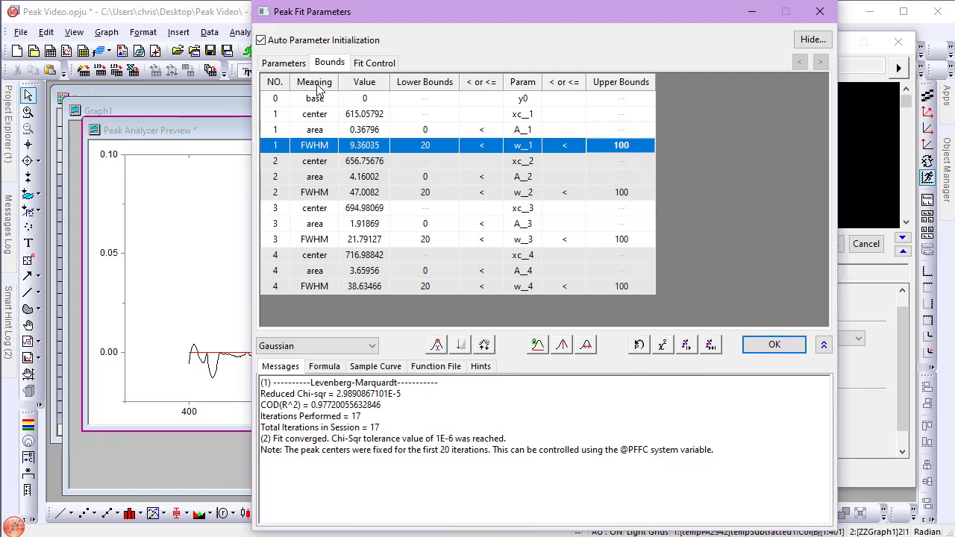
left_click(283, 63)
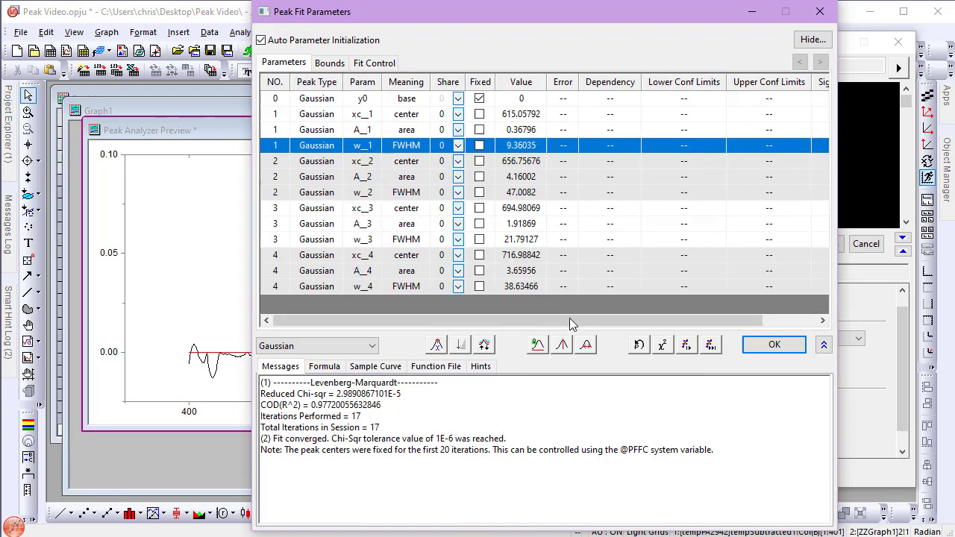
Refit the four bounded Gaussians to convergence (COD 0.9951) and accept the result.
left_click(705, 348)
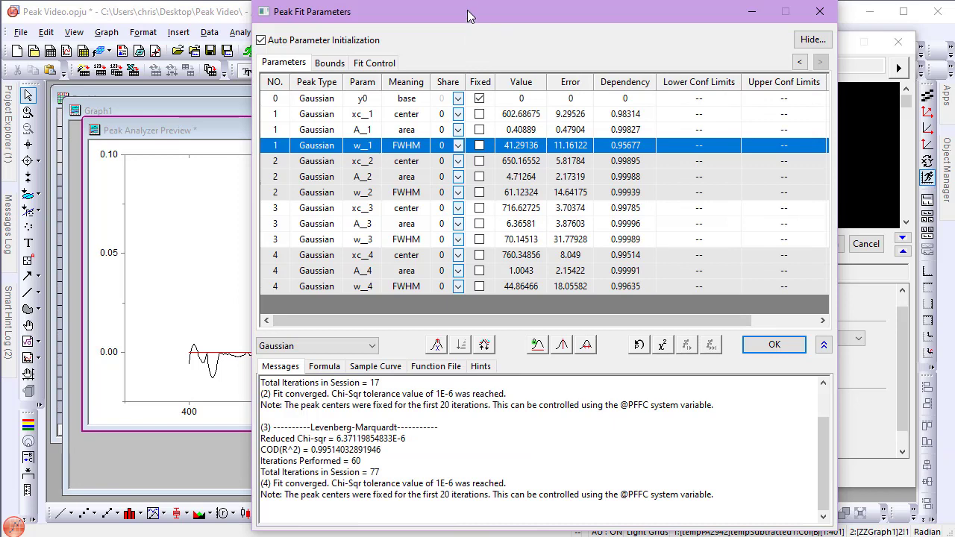
mouse_move(484, 16)
left_mouse_down()
mouse_move(633, 54)
mouse_move(721, 58)
mouse_move(647, 59)
mouse_move(473, 18)
left_mouse_up()
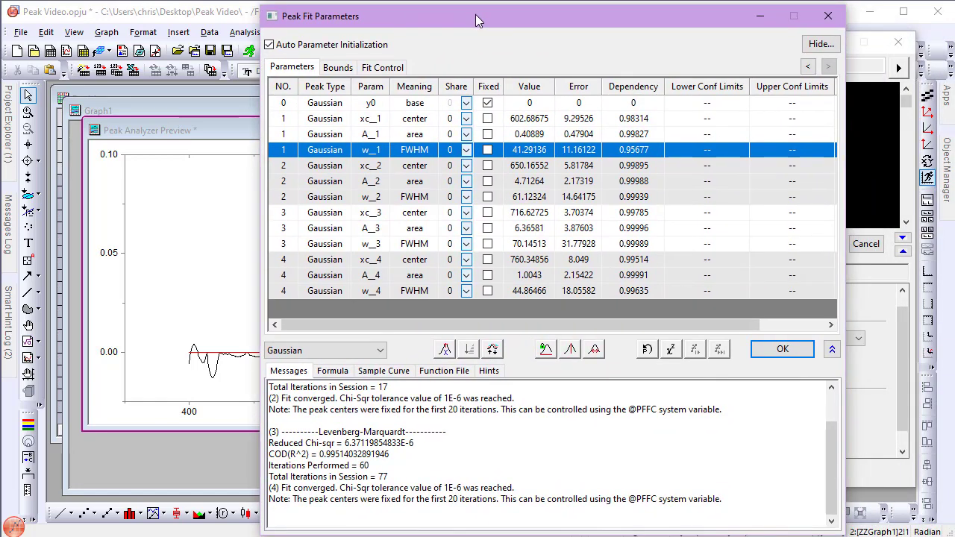
left_click(779, 350)
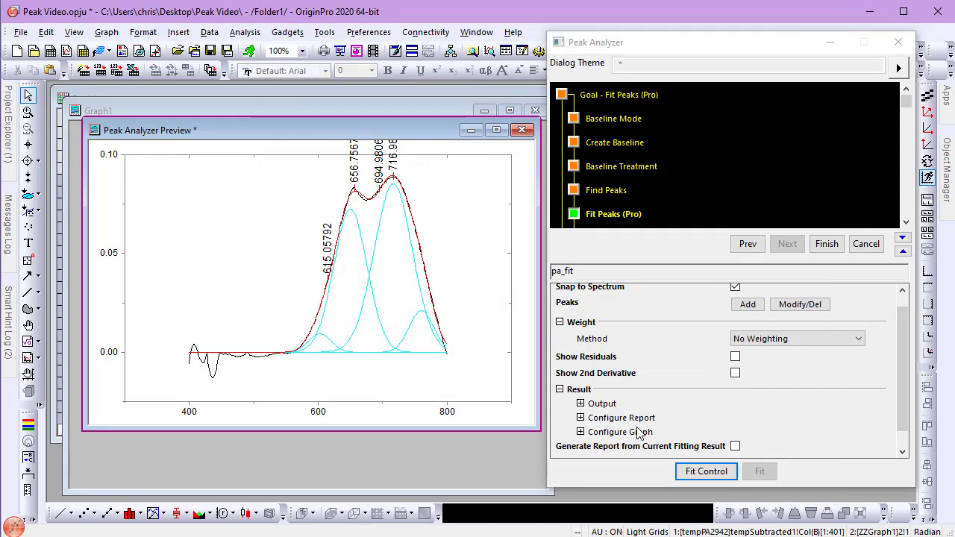
Set Create Summary Graph to <None> in the Peak Analyzer's graph output settings.
left_click(581, 432)
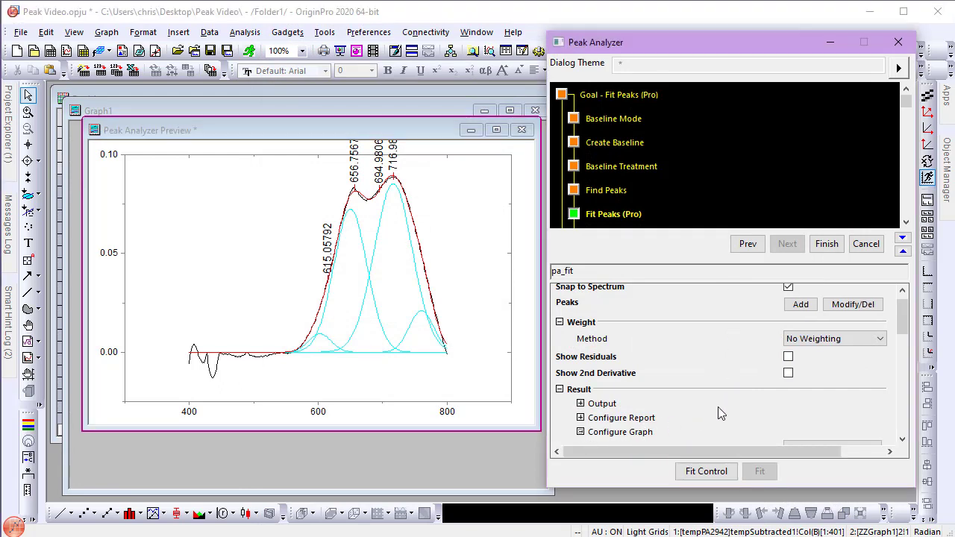
scroll(720, 414, "down", 3)
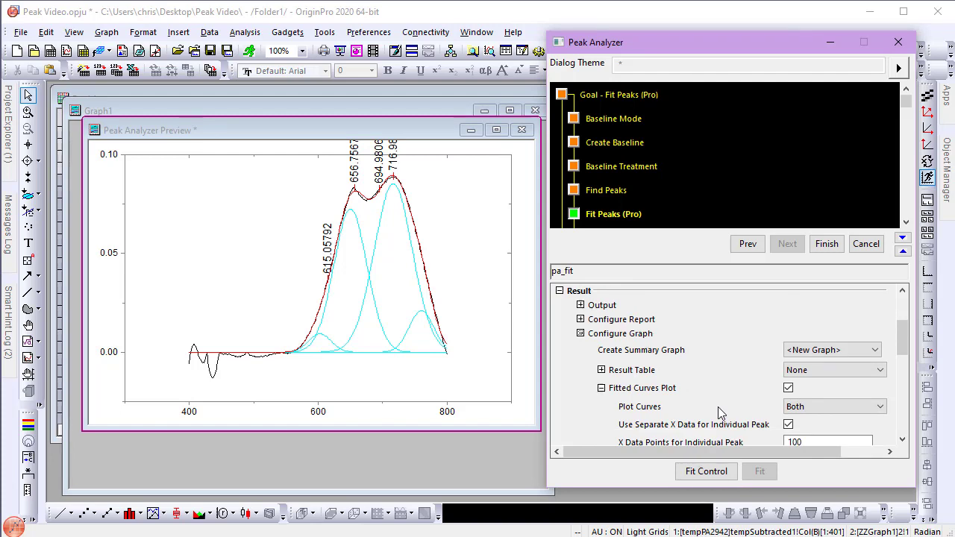
left_click(874, 350)
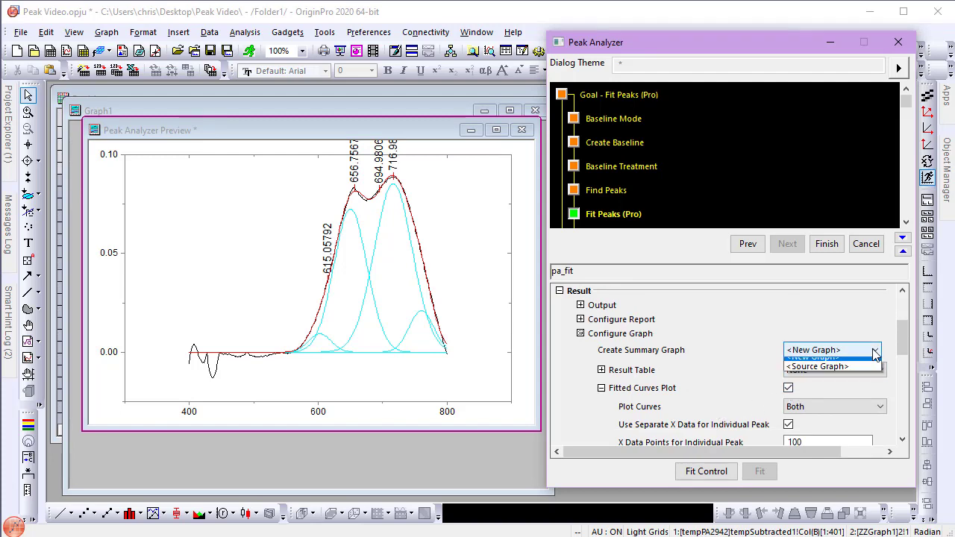
left_click(840, 363)
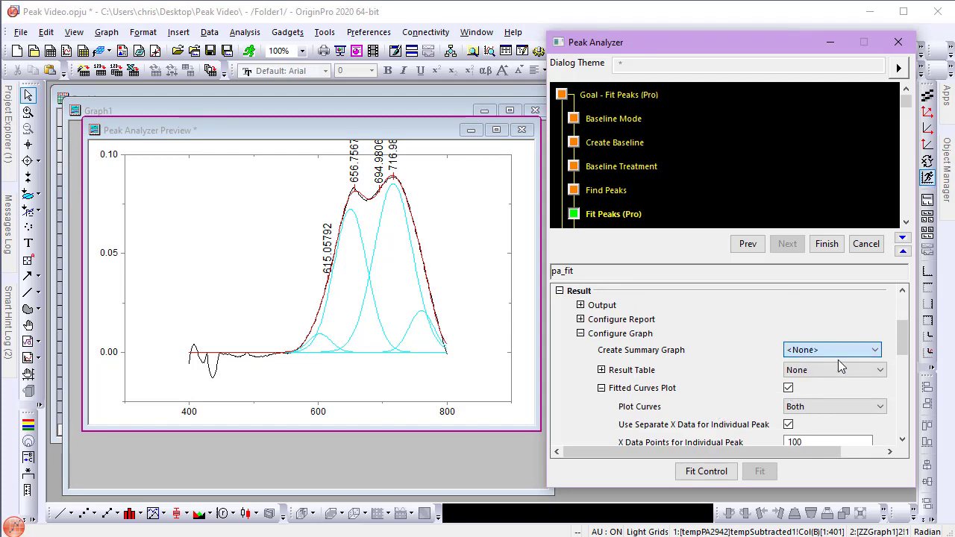
Finish the Peak Analyzer, minimize Graph1, and review the Peak Fit and PeakProperties1 sheets in Book1.
left_click(827, 244)
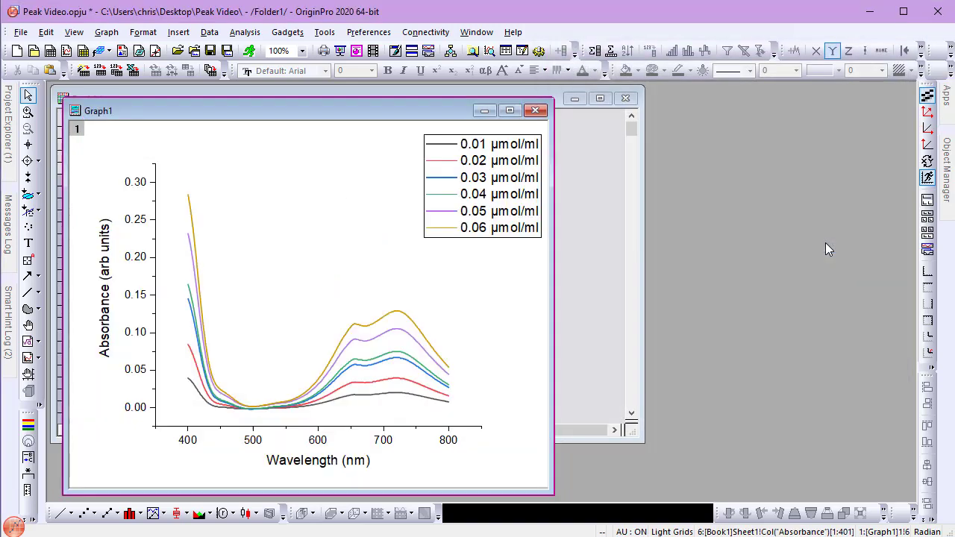
left_click(483, 111)
left_click(666, 269)
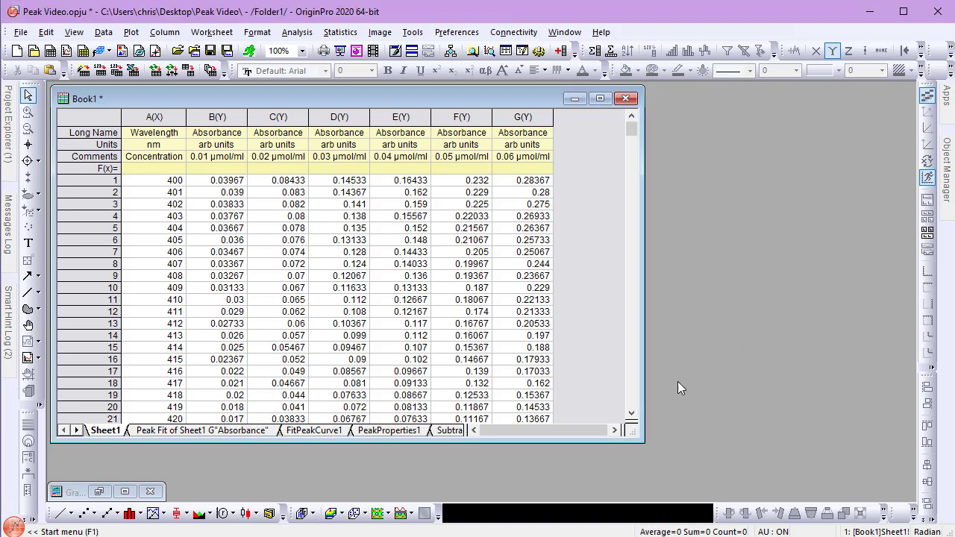
left_click(258, 430)
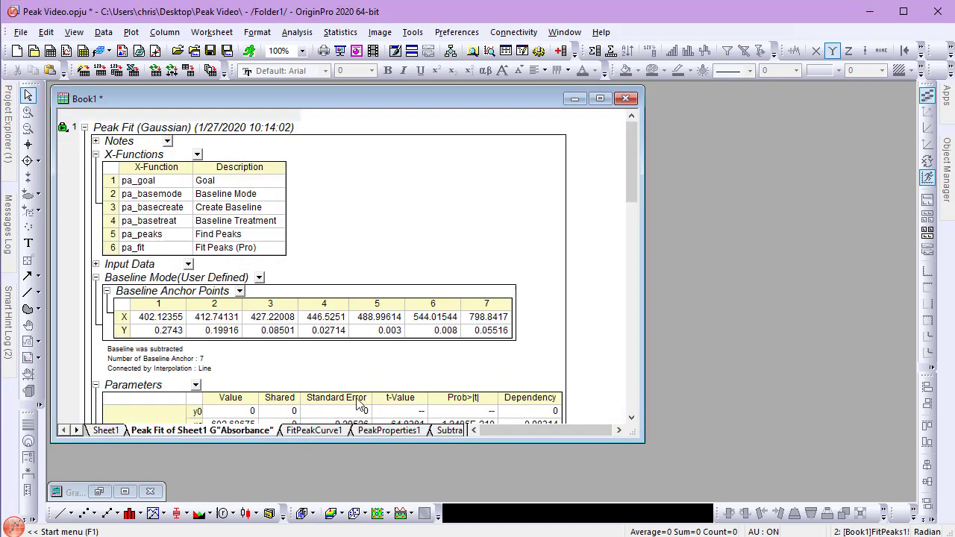
left_click_drag(633, 189, 635, 168)
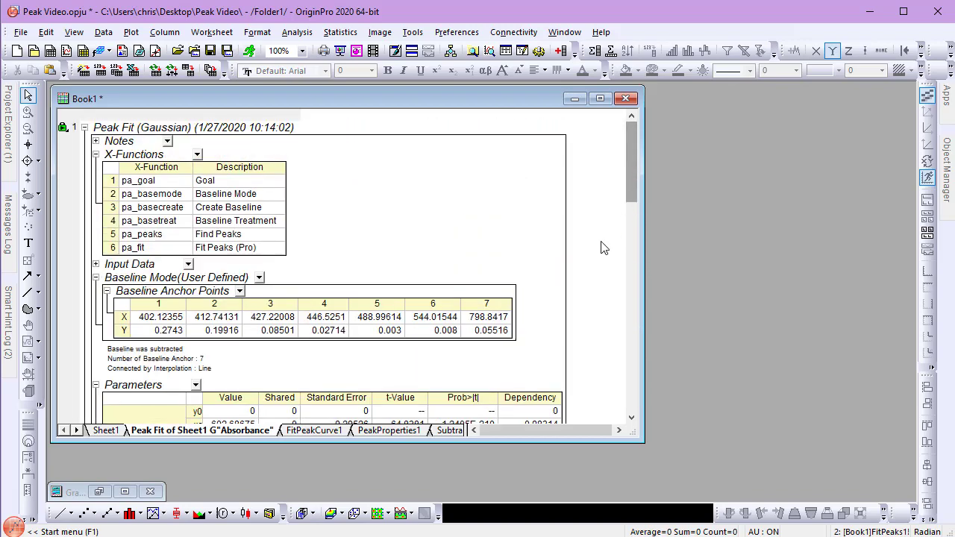
left_click(415, 431)
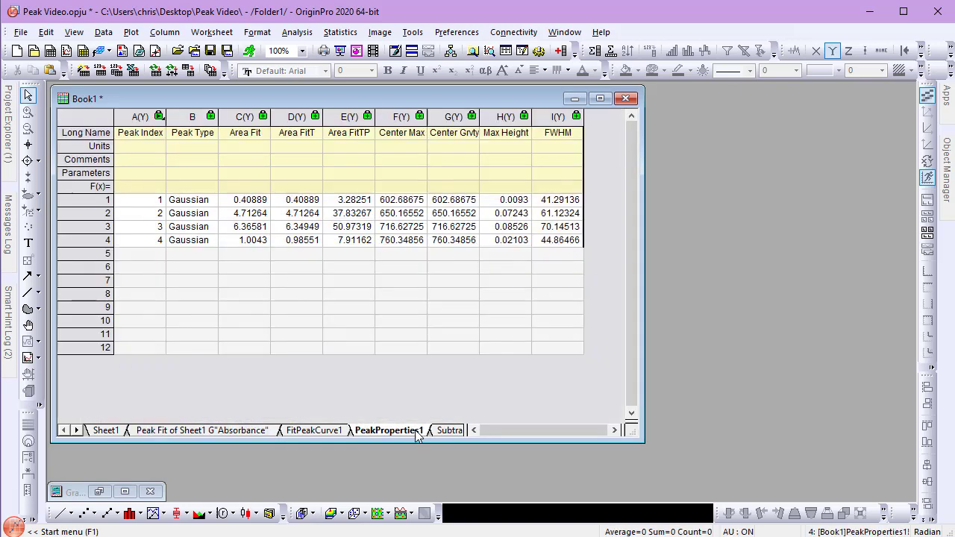
left_click(261, 431)
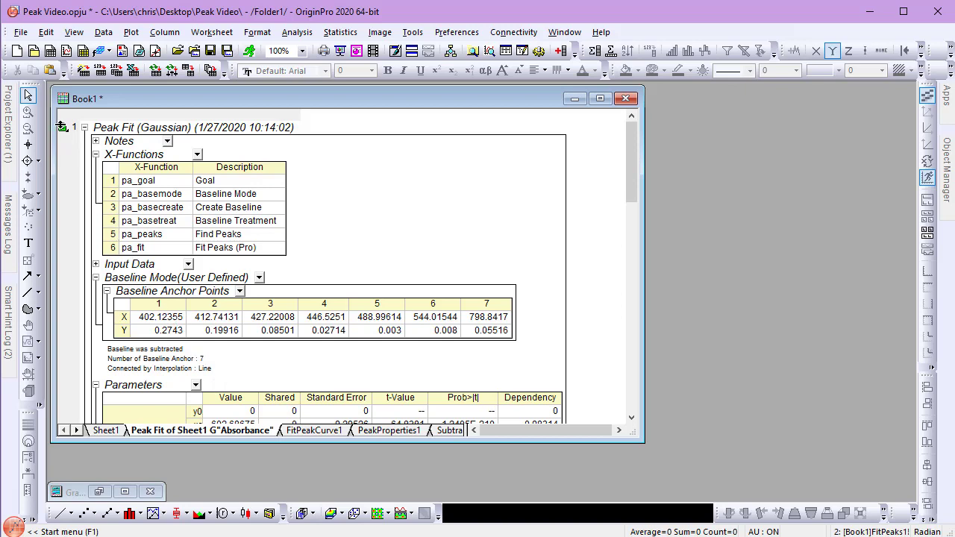
Save the fit settings as theme 'My Theme #1', including fixed status, fixed values and bounds.
left_click(63, 127)
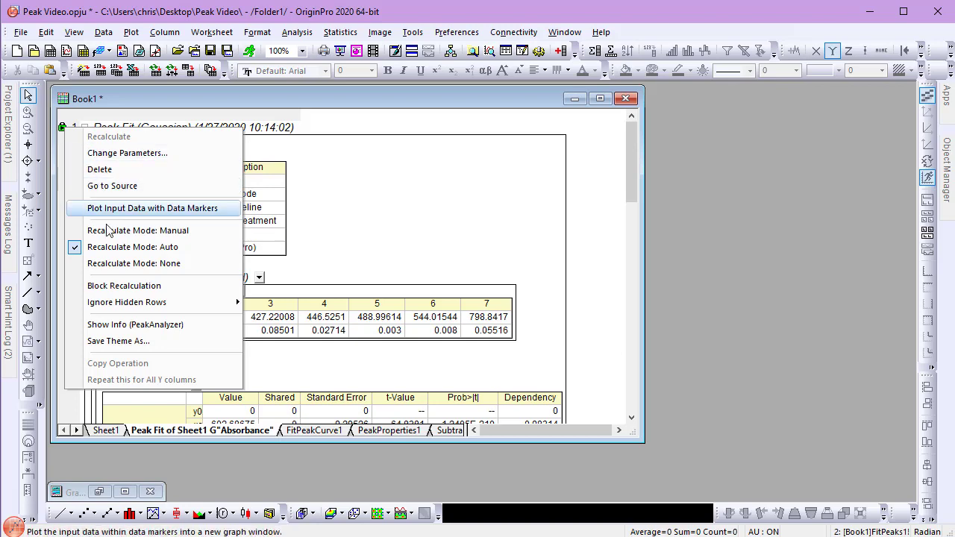
left_click(112, 341)
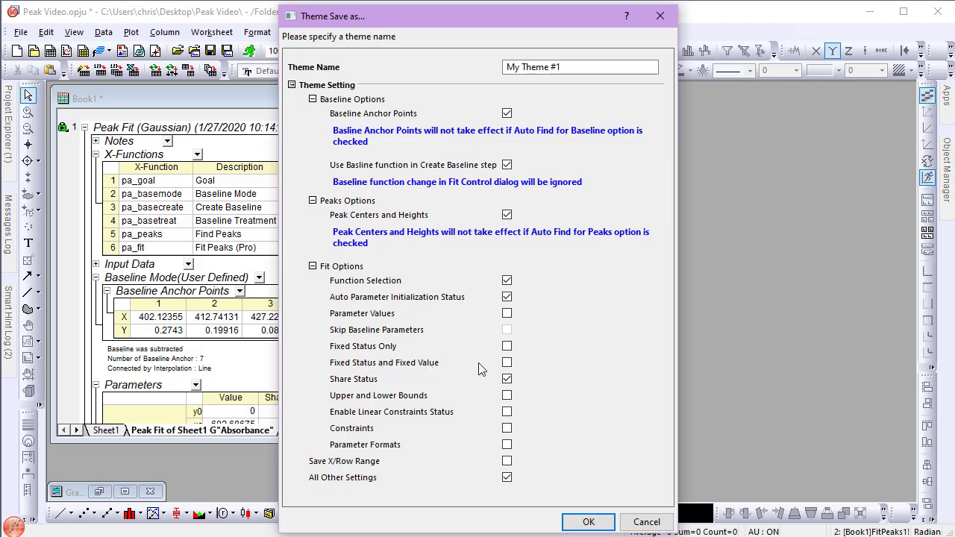
left_click(507, 368)
left_click(507, 396)
left_click(583, 520)
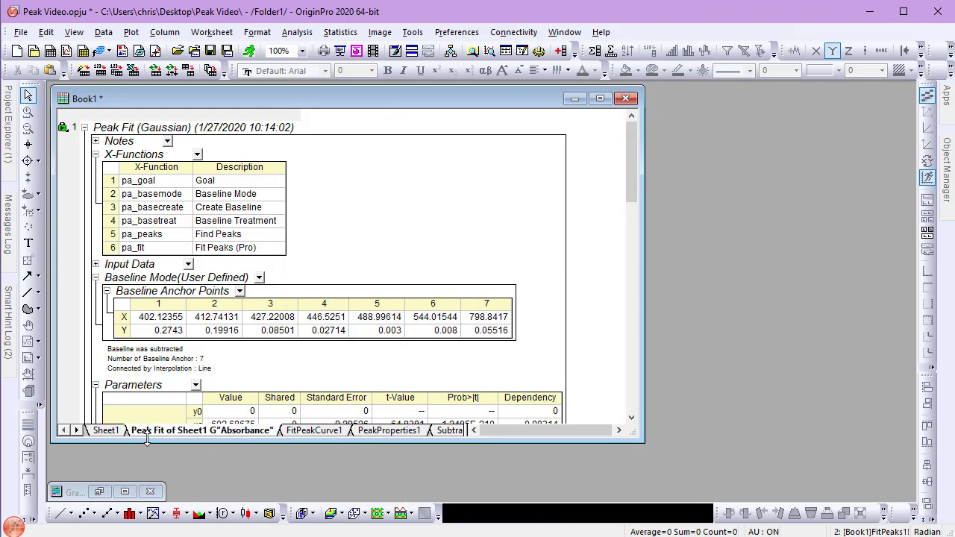
Start Batch Peak Analysis Using Theme on Sheet1 with columns A–G as input.
left_click(108, 429)
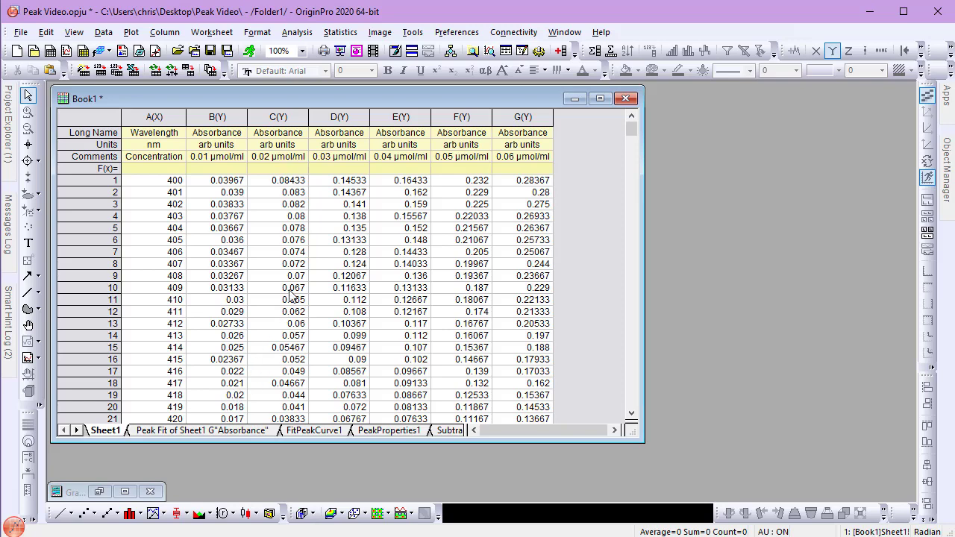
left_click(297, 32)
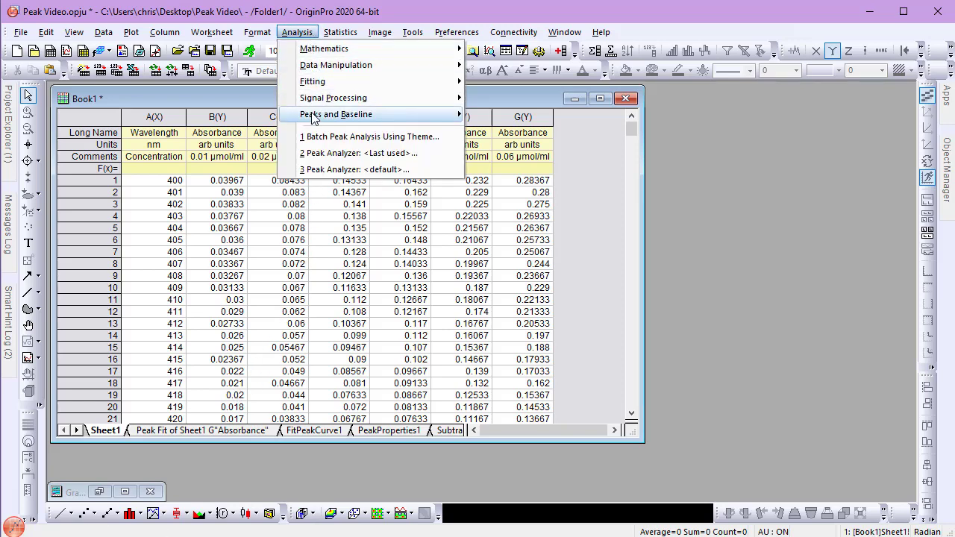
mouse_move(313, 118)
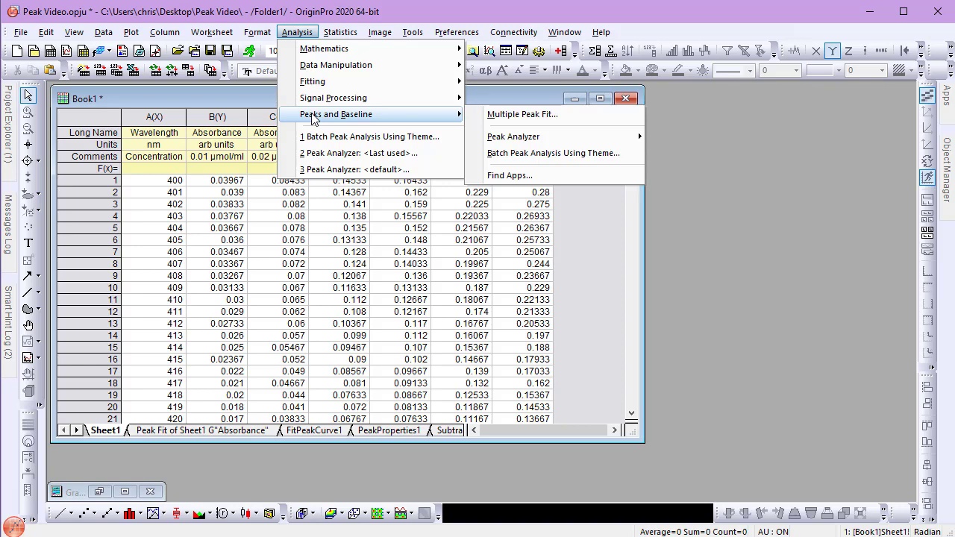
left_click(486, 155)
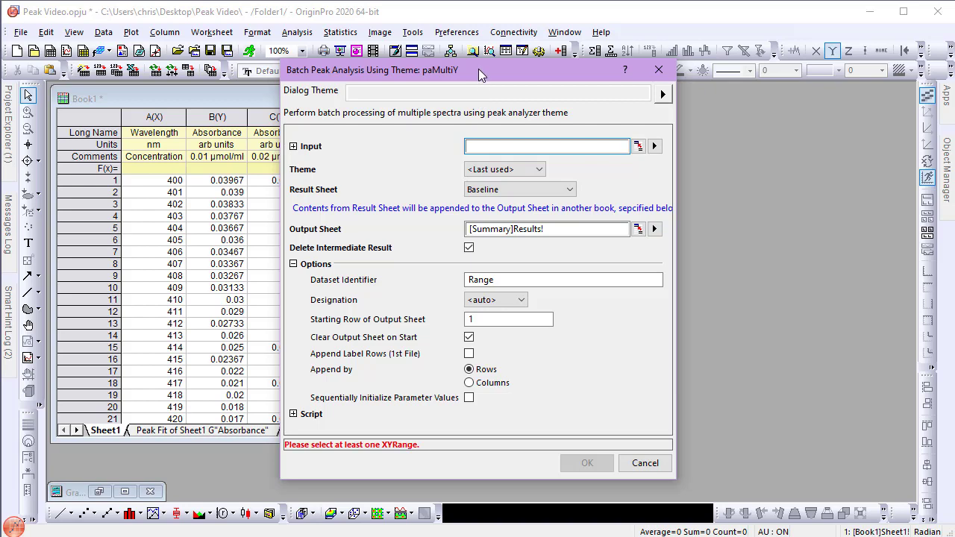
left_click_drag(478, 68, 721, 74)
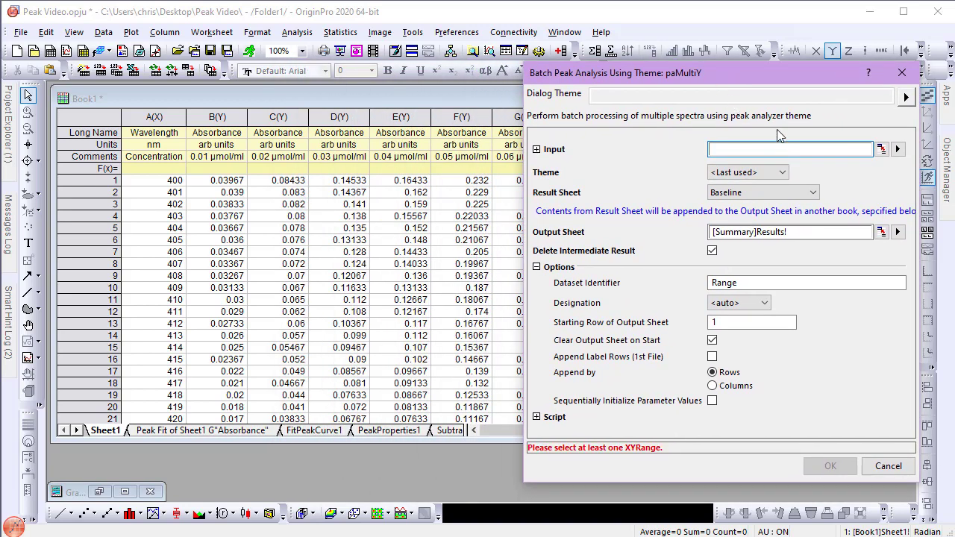
left_click(881, 149)
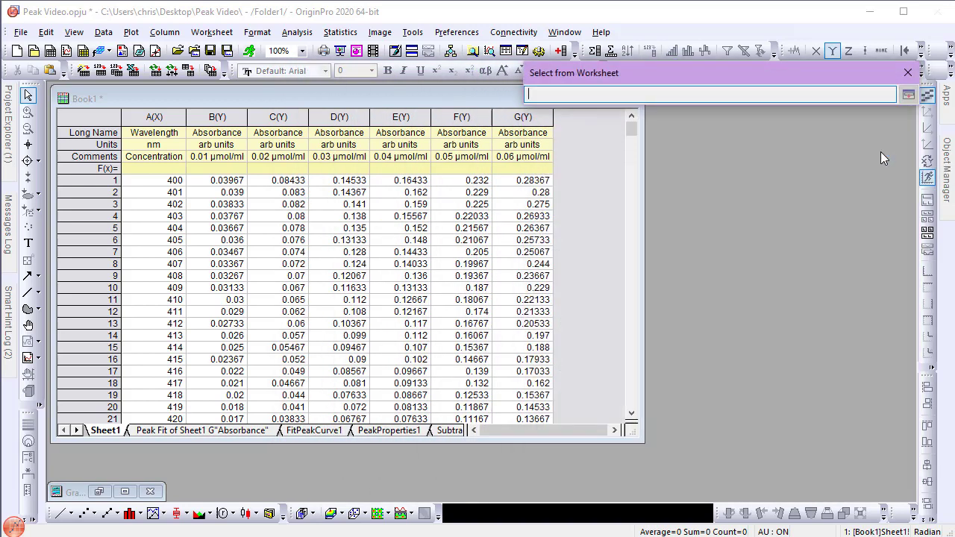
left_click_drag(165, 118, 500, 110)
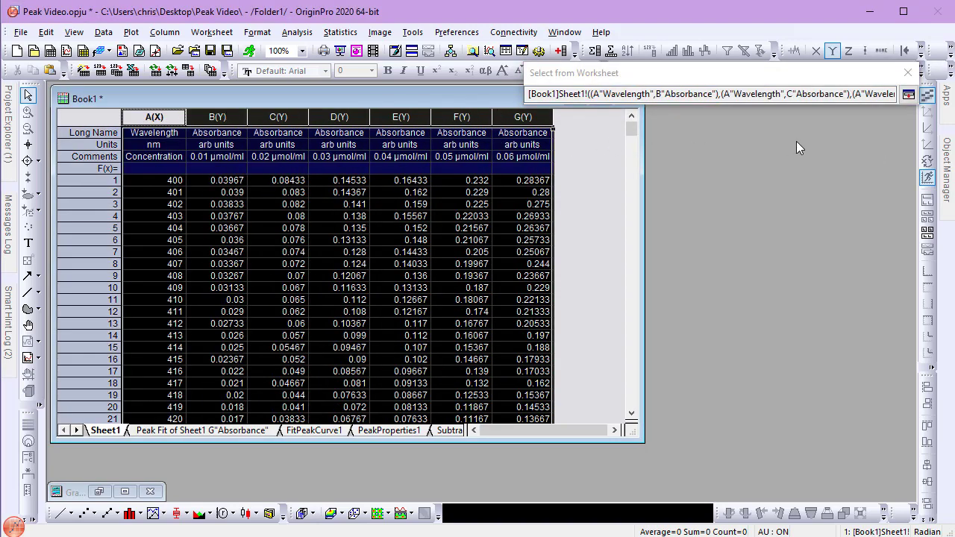
Run the batch with theme My Theme #1, Peak Properties (Pro) results and Range identifiers.
left_click(907, 95)
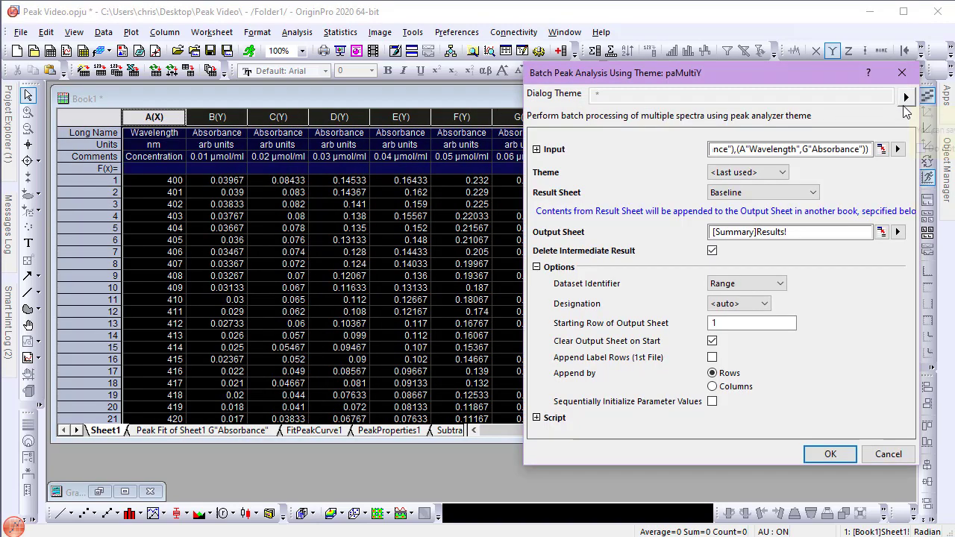
left_click(782, 173)
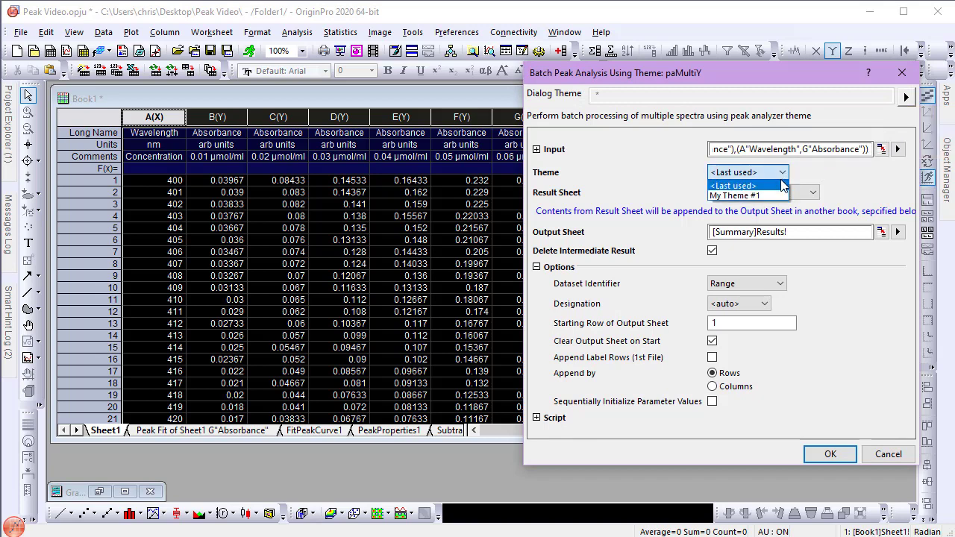
left_click(773, 196)
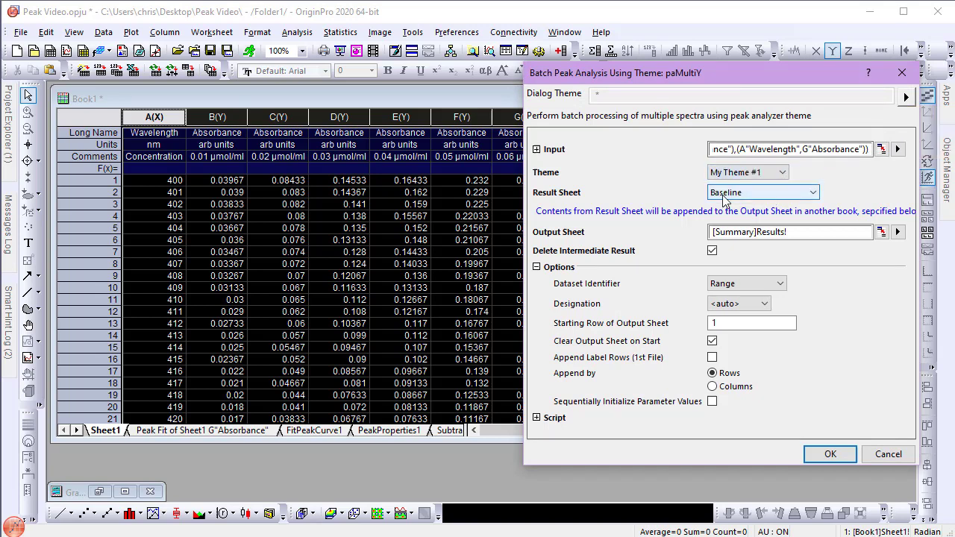
left_click(813, 193)
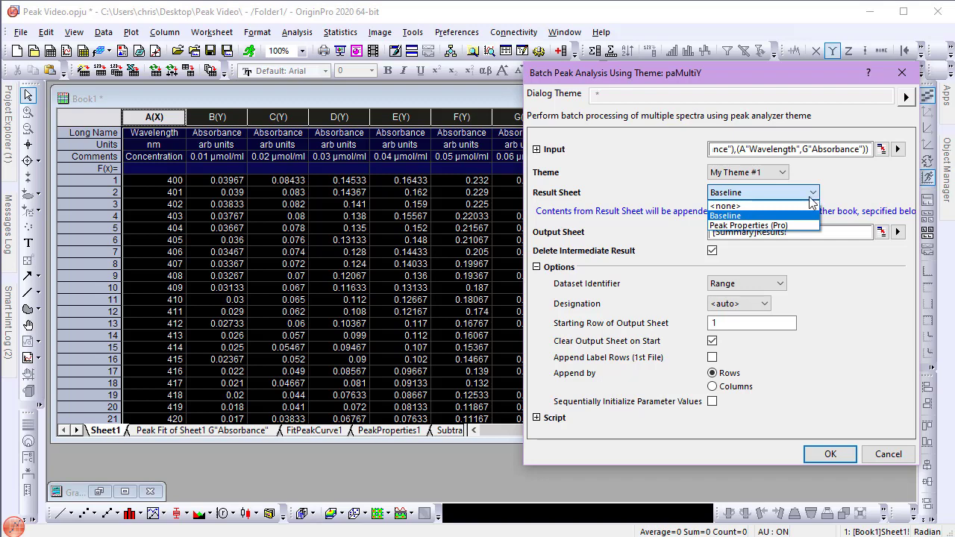
left_click(794, 226)
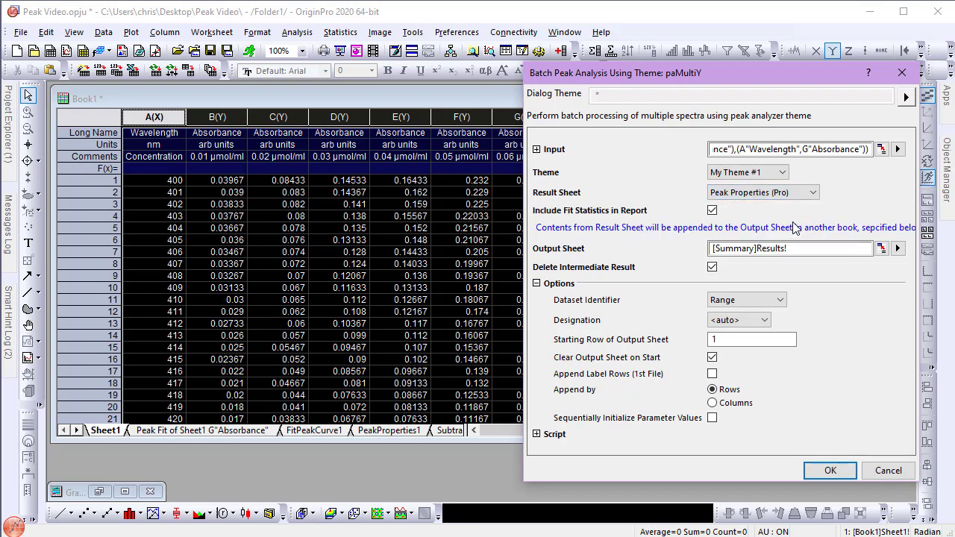
left_click(785, 300)
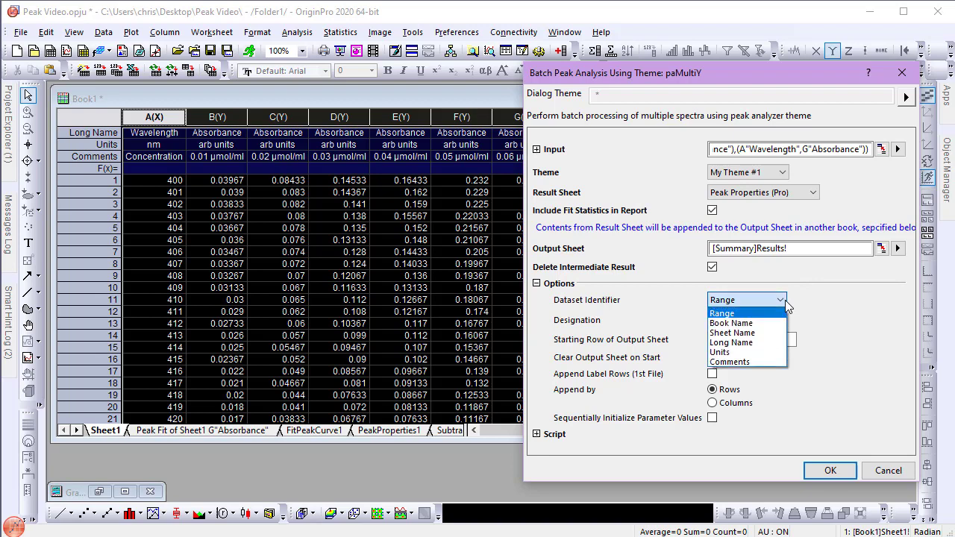
left_click(817, 310)
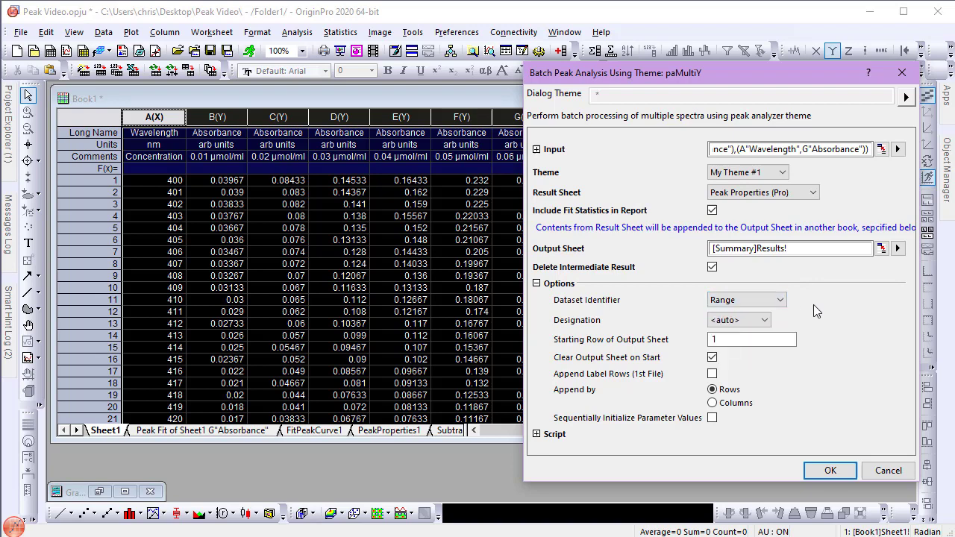
left_click(828, 471)
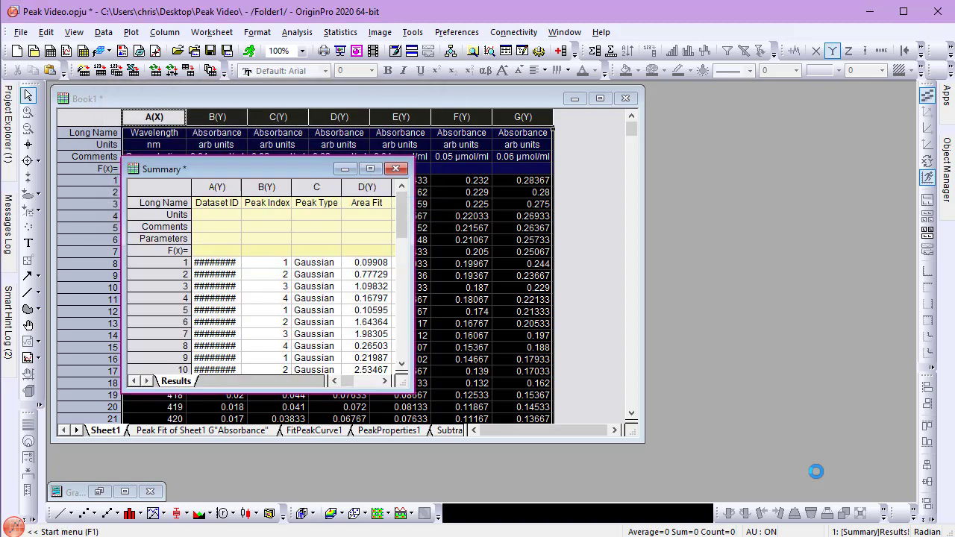
Move and enlarge the Summary window, then autofit all columns to show full Dataset IDs.
left_click_drag(298, 170, 267, 103)
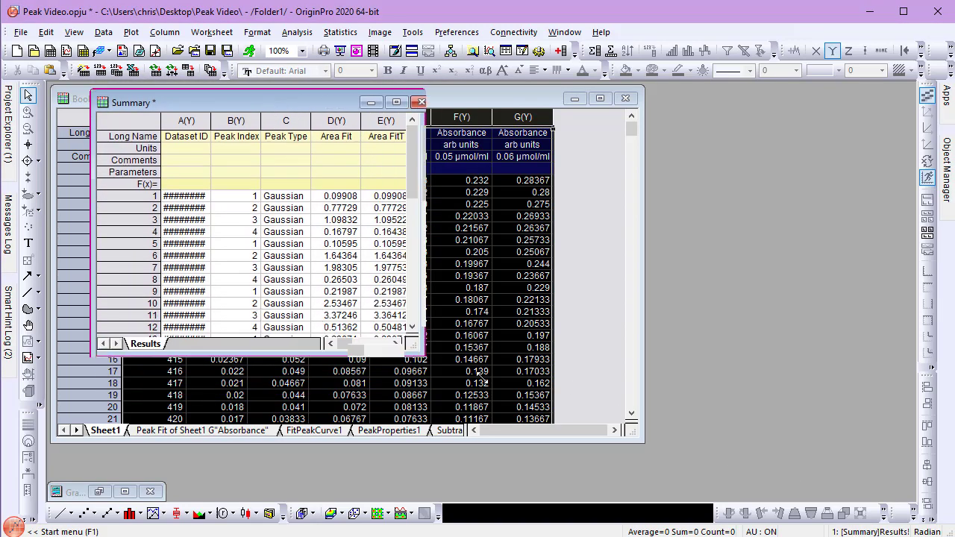
left_click_drag(382, 324, 887, 492)
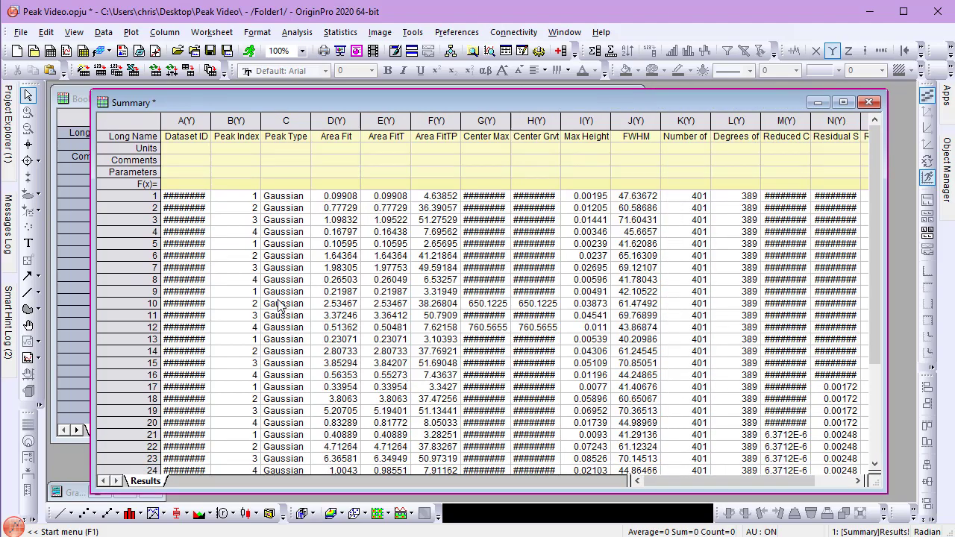
left_click(144, 120)
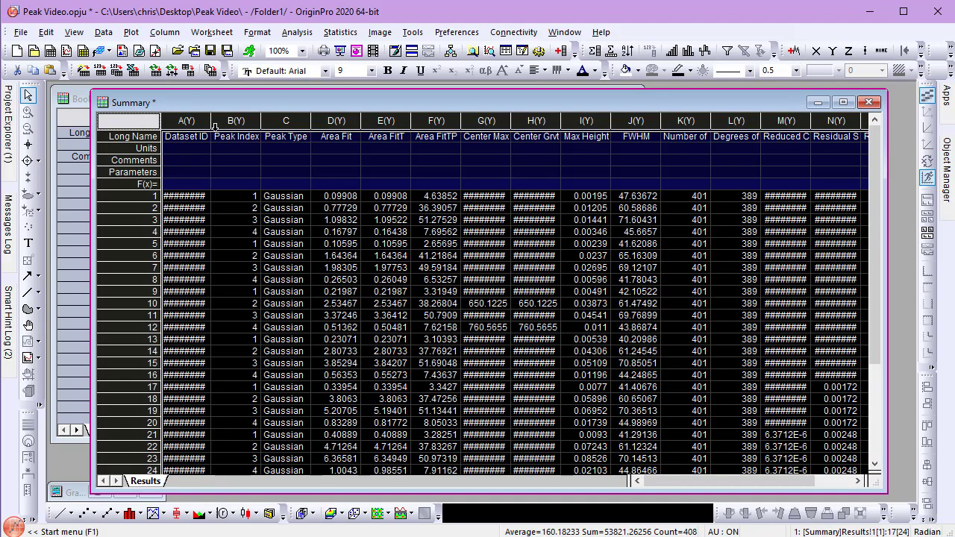
double_click(211, 125)
left_click(260, 184)
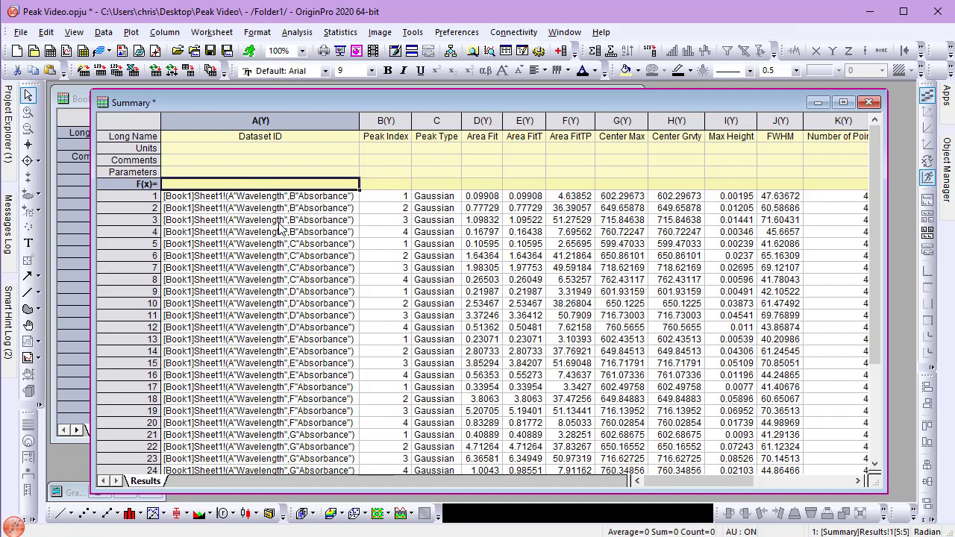
mouse_move(660, 483)
left_mouse_down()
mouse_move(750, 480)
mouse_move(643, 478)
left_mouse_up()
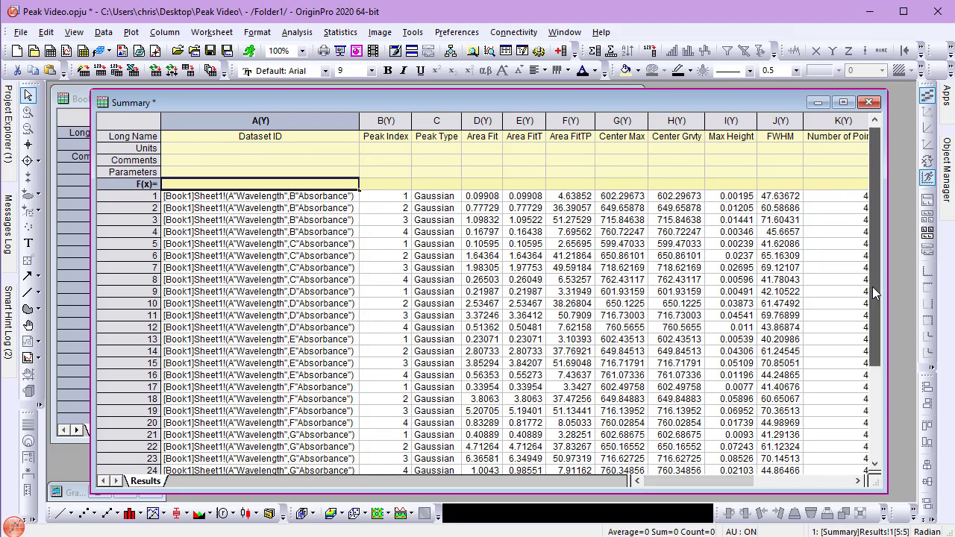